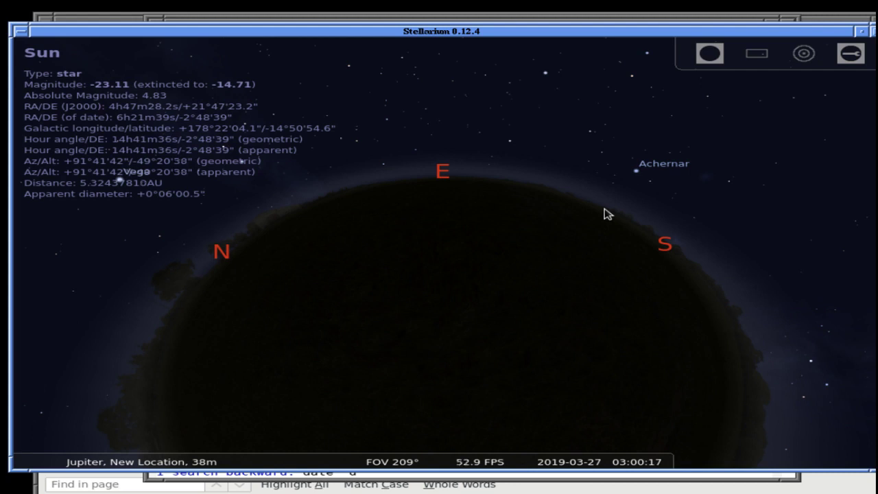
{"action": "key", "text": "Up"}
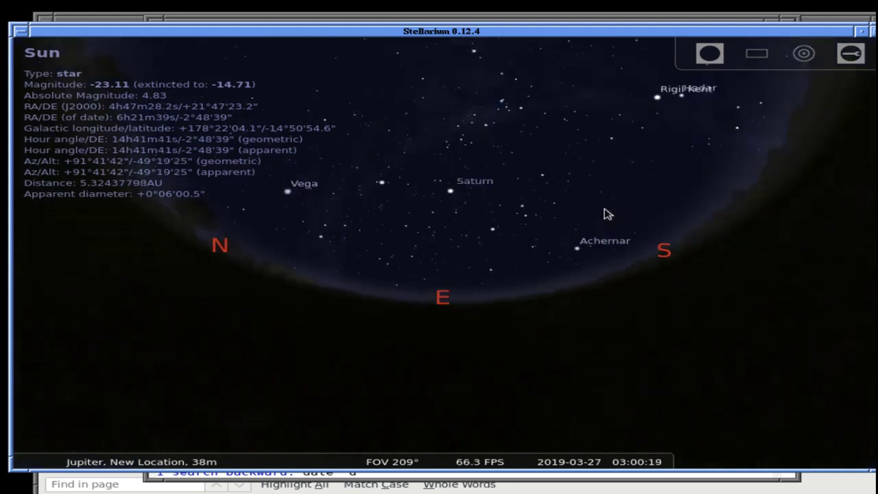
{"action": "key", "text": "Down"}
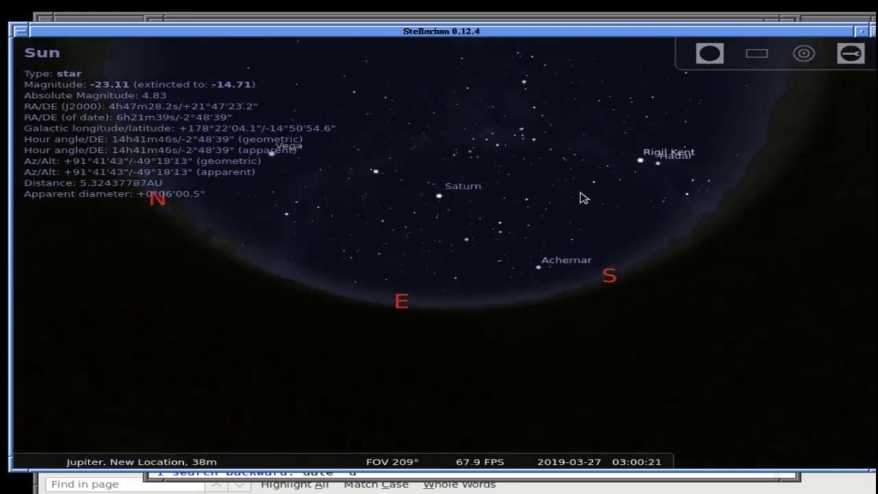
{"action": "left_click_drag", "start_coordinate": [557, 160], "coordinate": [435, 190]}
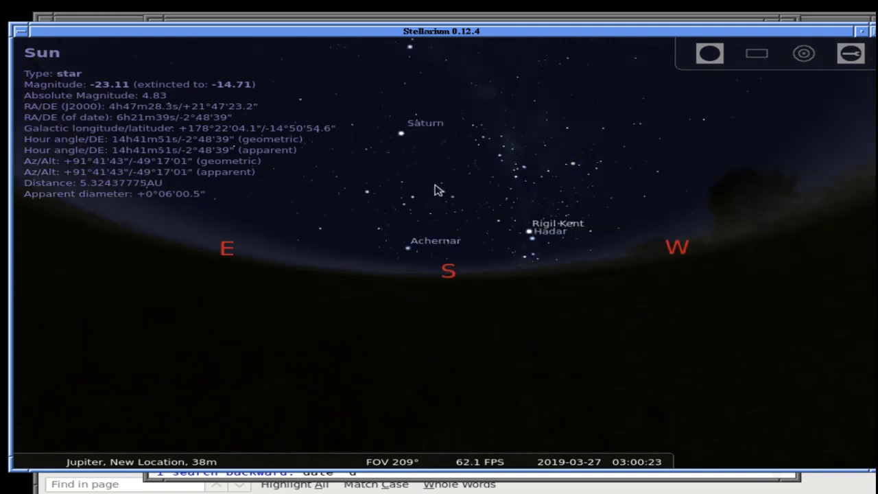
- Try to find the moon Io by searching for "io" and going to the first match
{"action": "key", "text": "ctrl+f"}
{"action": "type", "text": "io"}
{"action": "key", "text": "Return"}
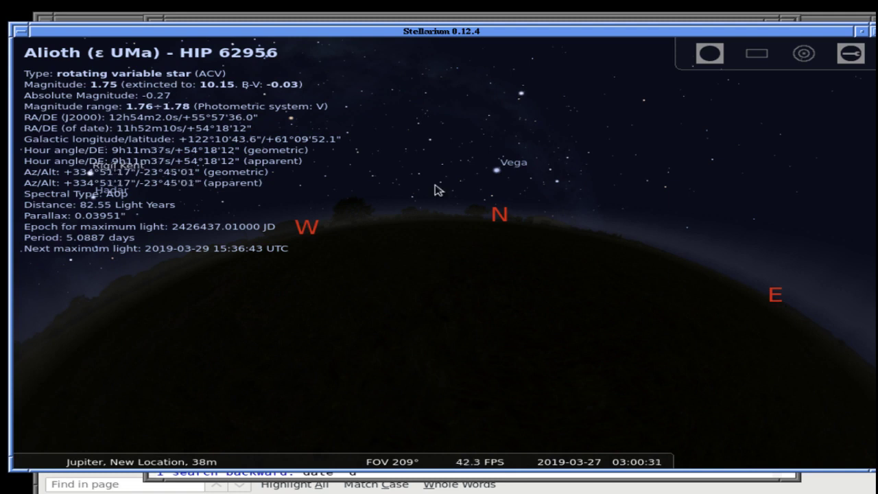
- Reopen the object search and replace the search text with "Io"
{"action": "key", "text": "F3"}
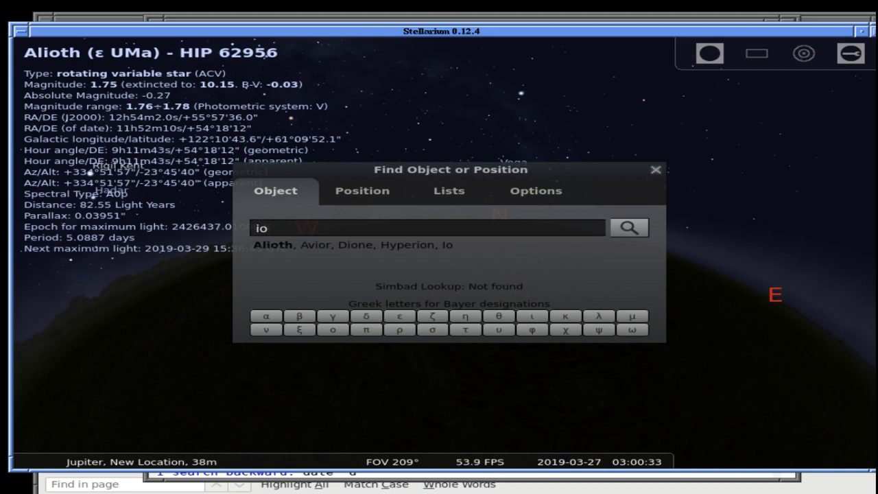
{"action": "double_click", "coordinate": [448, 247]}
{"action": "left_click", "coordinate": [439, 228]}
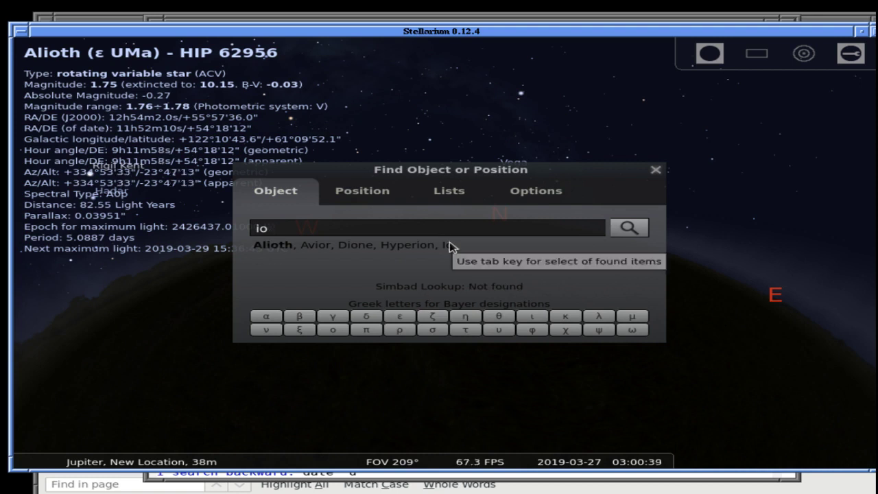
{"action": "key", "text": "BackSpace"}
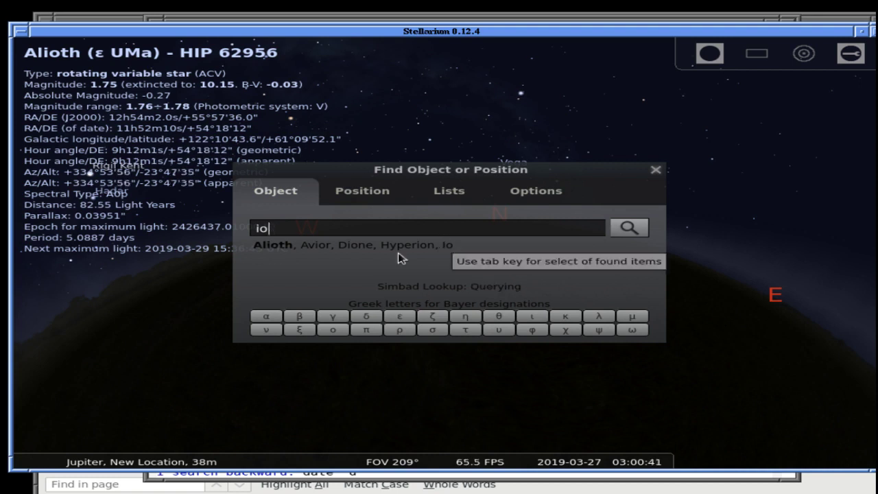
{"action": "key", "text": "BackSpace"}
{"action": "key", "text": "BackSpace"}
{"action": "type", "text": "Io"}
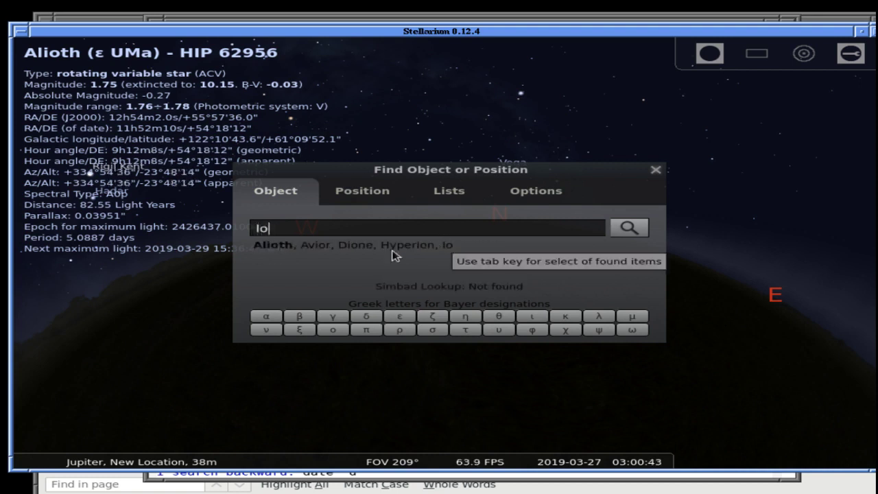
- Choose Io from the matching objects and go to it in the sky
{"action": "double_click", "coordinate": [395, 247]}
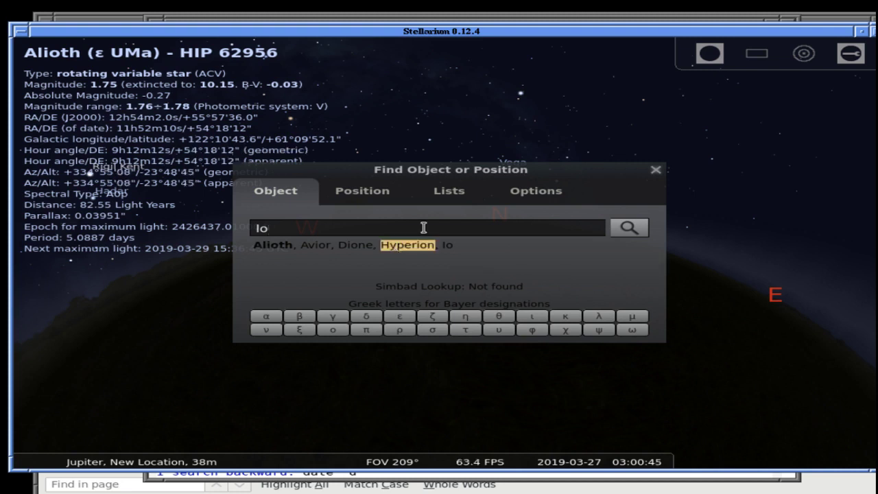
{"action": "key", "text": "Tab"}
{"action": "key", "text": "Tab"}
{"action": "key", "text": "Tab"}
{"action": "key", "text": "Tab"}
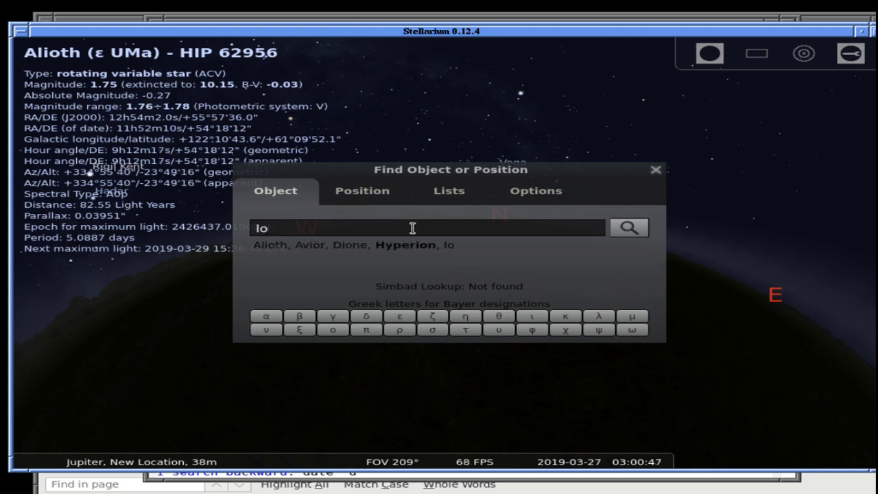
{"action": "key", "text": "Return"}
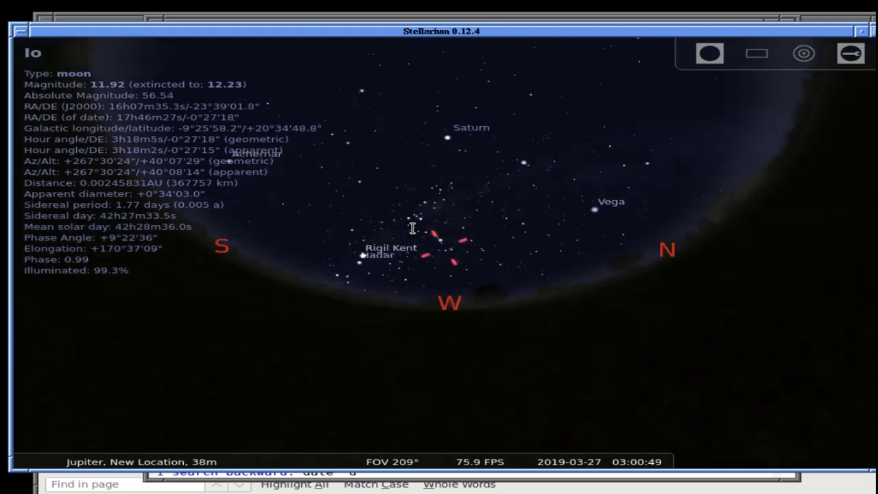
- Zoom in closely on Io, then widen the field of view to about 3.86°
{"action": "key", "text": "slash"}
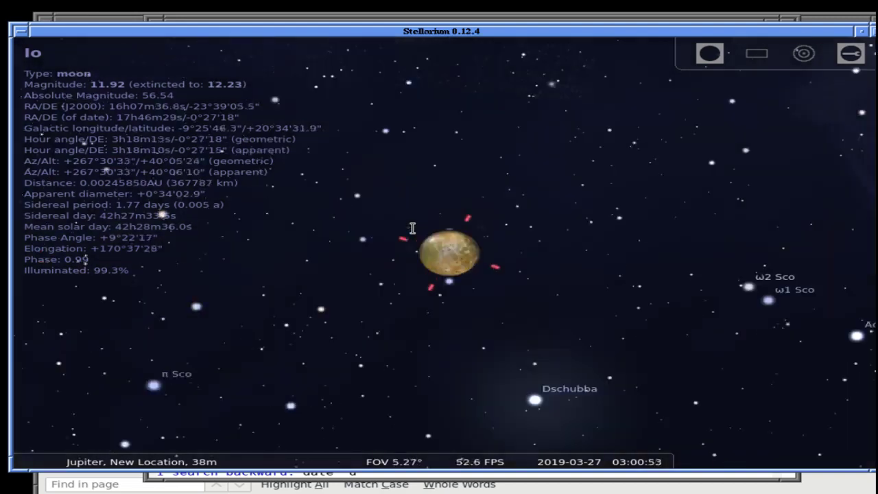
{"action": "scroll", "coordinate": [412, 228], "scroll_direction": "up", "scroll_amount": 3}
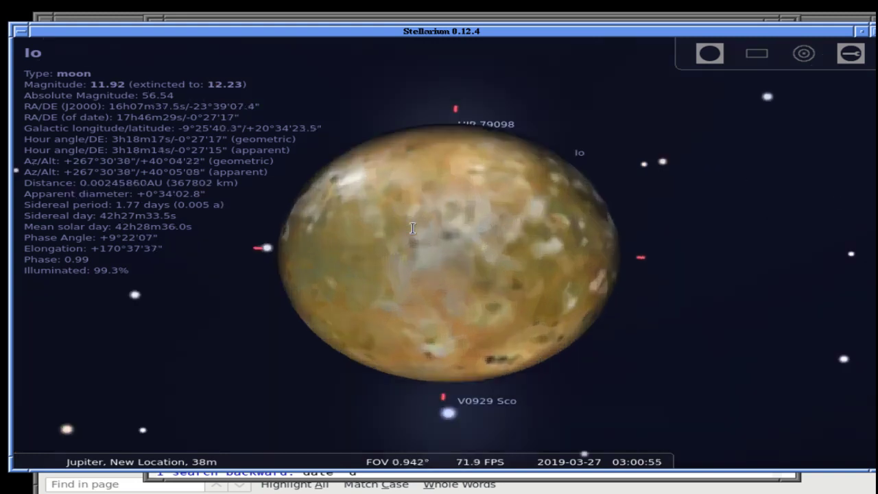
{"action": "scroll", "coordinate": [412, 229], "scroll_direction": "down", "scroll_amount": 1}
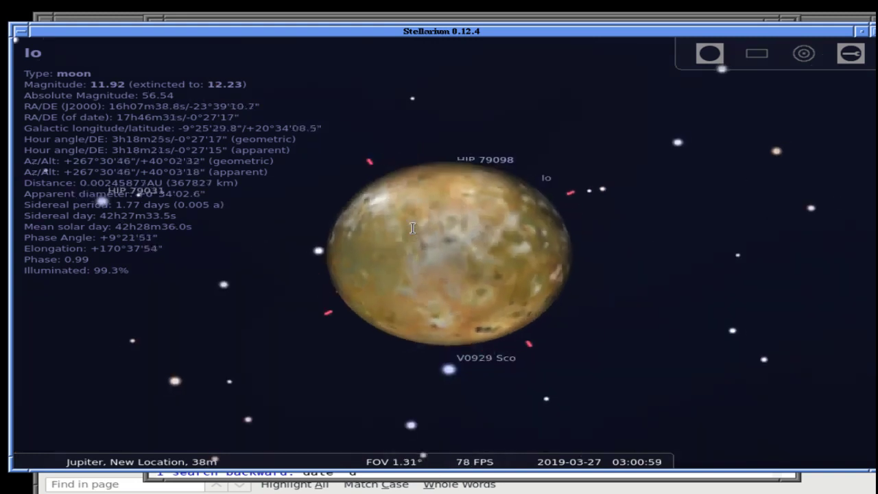
{"action": "scroll", "coordinate": [412, 228], "scroll_direction": "down", "scroll_amount": 2}
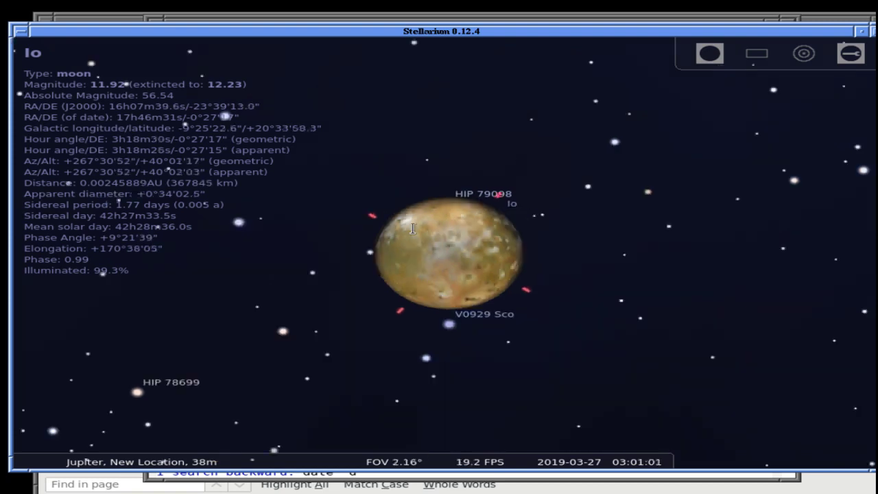
{"action": "scroll", "coordinate": [412, 228], "scroll_direction": "down", "scroll_amount": 1}
{"action": "scroll", "coordinate": [412, 228], "scroll_direction": "down", "scroll_amount": 1}
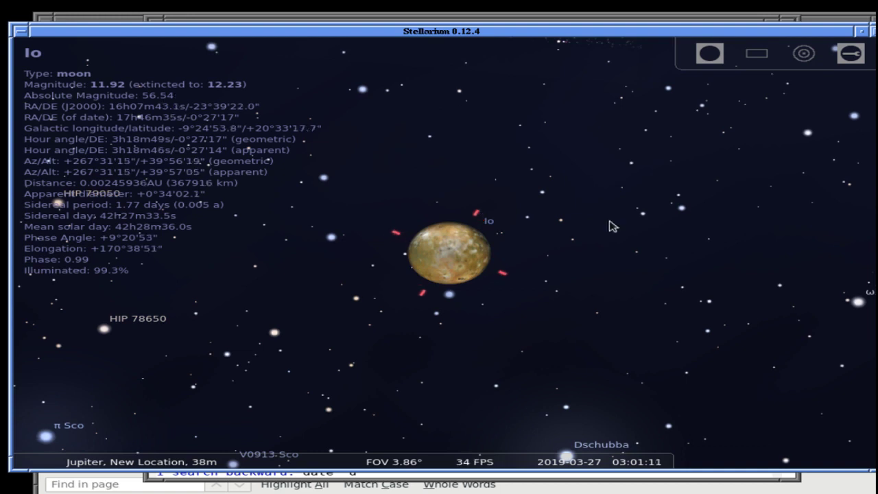
- Bring up the date and time settings clear of Io and set the hour back to 23 on 2019-03-26
{"action": "key", "text": "F5"}
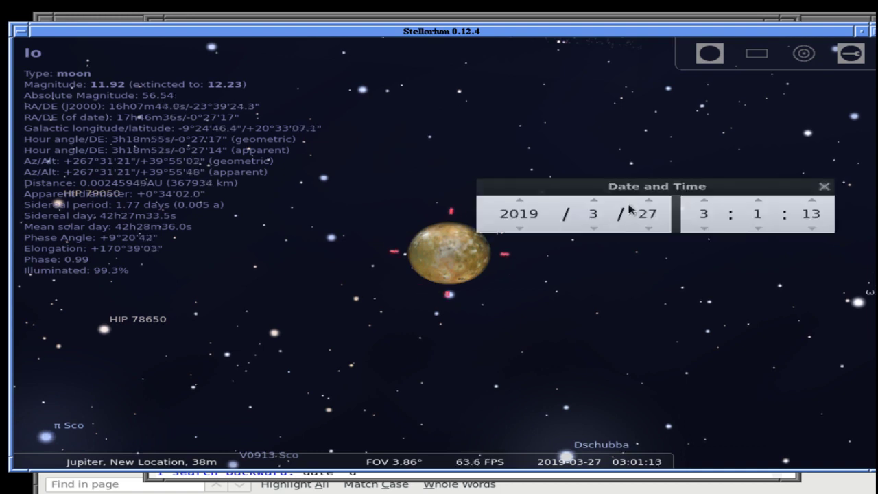
{"action": "left_click_drag", "start_coordinate": [632, 186], "coordinate": [679, 140]}
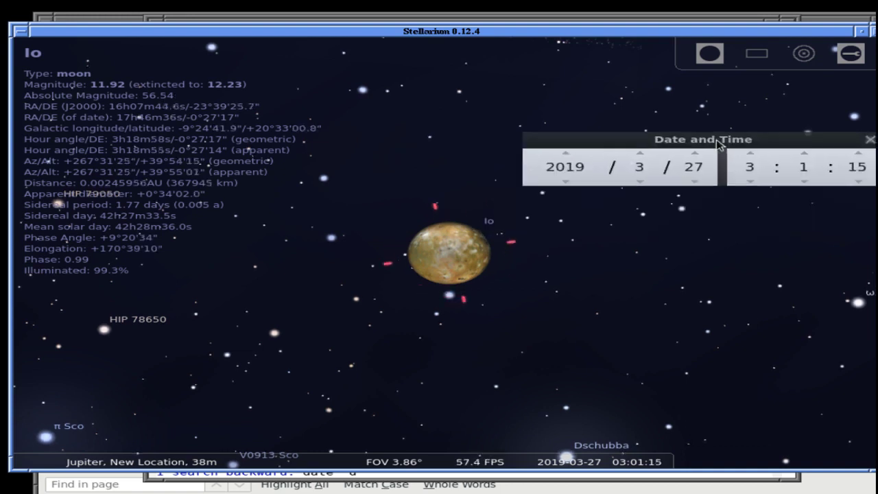
{"action": "left_click", "coordinate": [751, 182]}
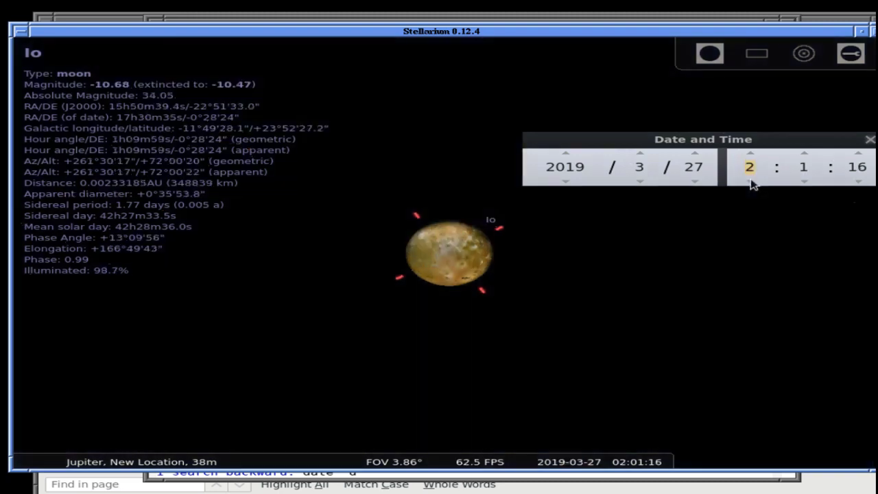
{"action": "left_click", "coordinate": [751, 182]}
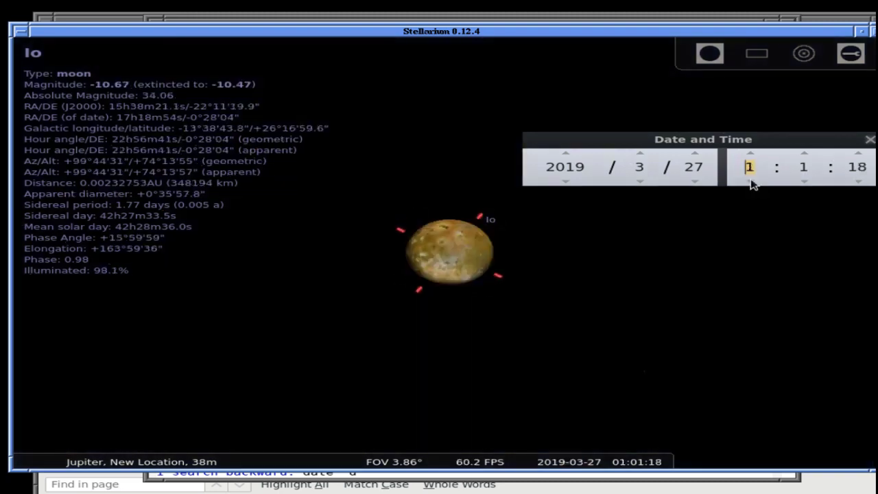
{"action": "left_click", "coordinate": [750, 182]}
{"action": "left_click", "coordinate": [750, 182]}
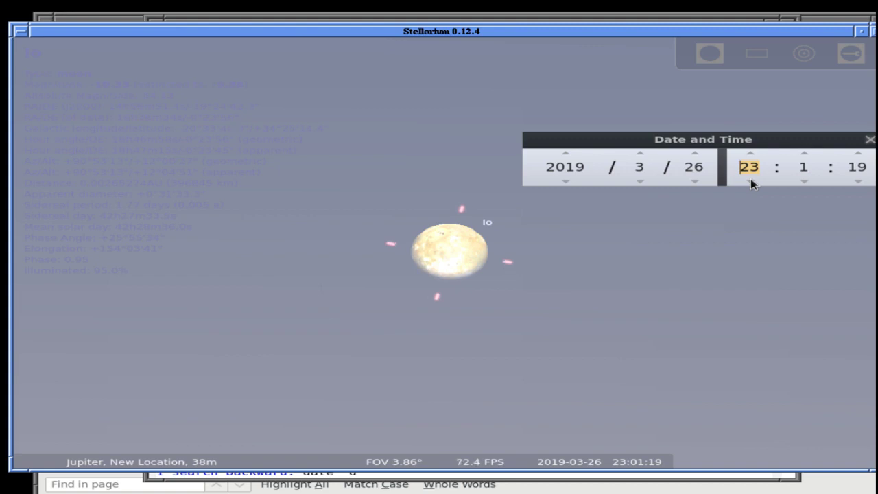
- Advance the simulation time minute by minute through midnight to 2:09 on 2019-03-27 while keeping Io in view
{"action": "left_click", "coordinate": [804, 153]}
{"action": "left_click", "coordinate": [804, 153]}
{"action": "scroll", "coordinate": [804, 155], "scroll_direction": "up", "scroll_amount": 9}
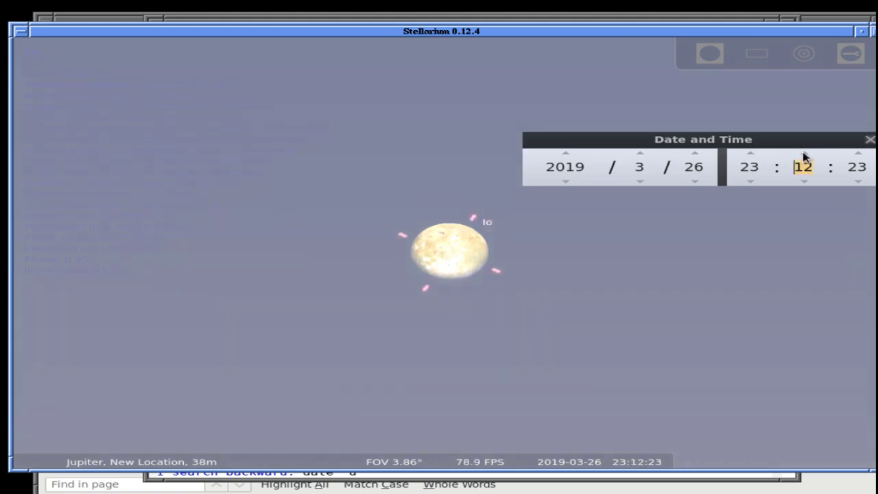
{"action": "scroll", "coordinate": [804, 156], "scroll_direction": "up", "scroll_amount": 10}
{"action": "scroll", "coordinate": [804, 157], "scroll_direction": "up", "scroll_amount": 6}
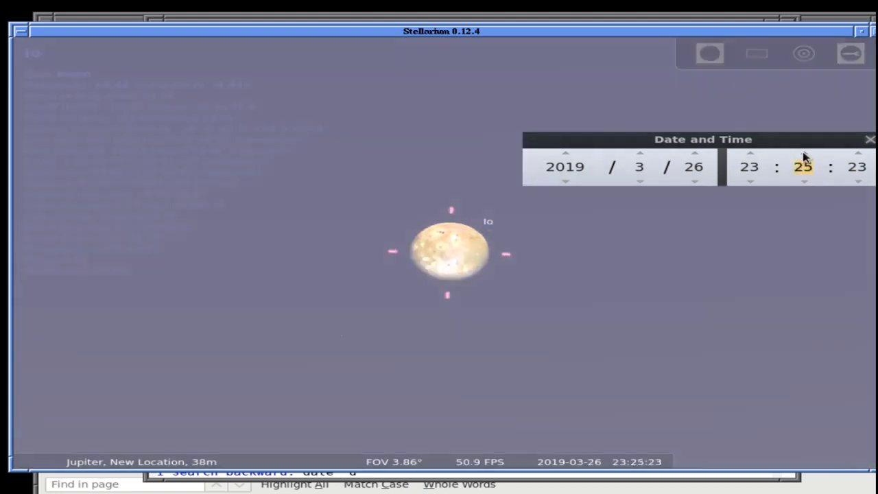
{"action": "scroll", "coordinate": [804, 156], "scroll_direction": "up", "scroll_amount": 6}
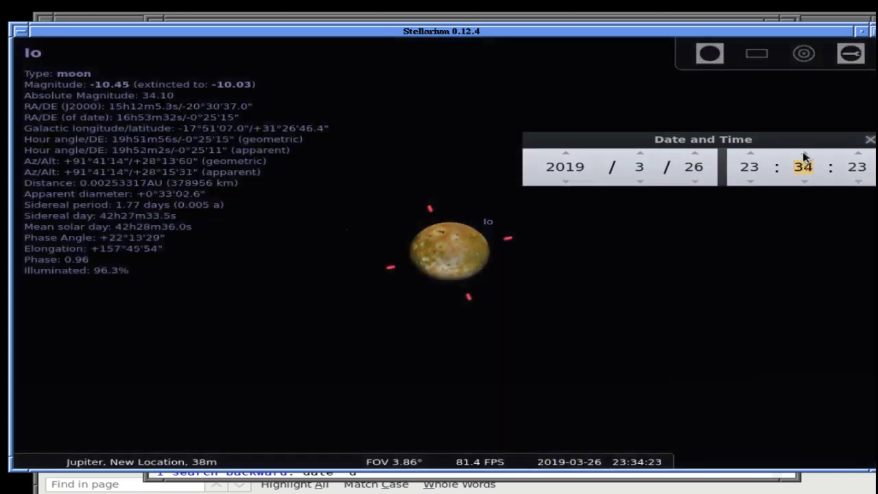
{"action": "scroll", "coordinate": [804, 156], "scroll_direction": "up", "scroll_amount": 9}
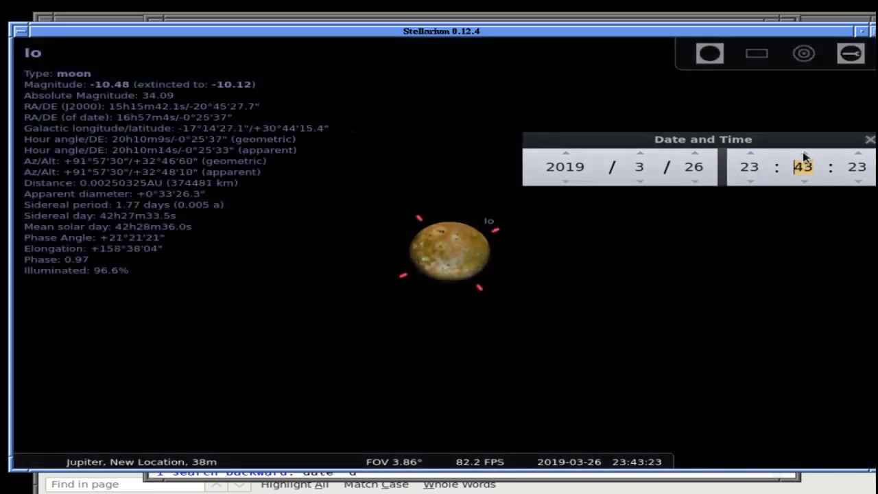
{"action": "scroll", "coordinate": [804, 157], "scroll_direction": "up", "scroll_amount": 10}
{"action": "scroll", "coordinate": [804, 156], "scroll_direction": "up", "scroll_amount": 6}
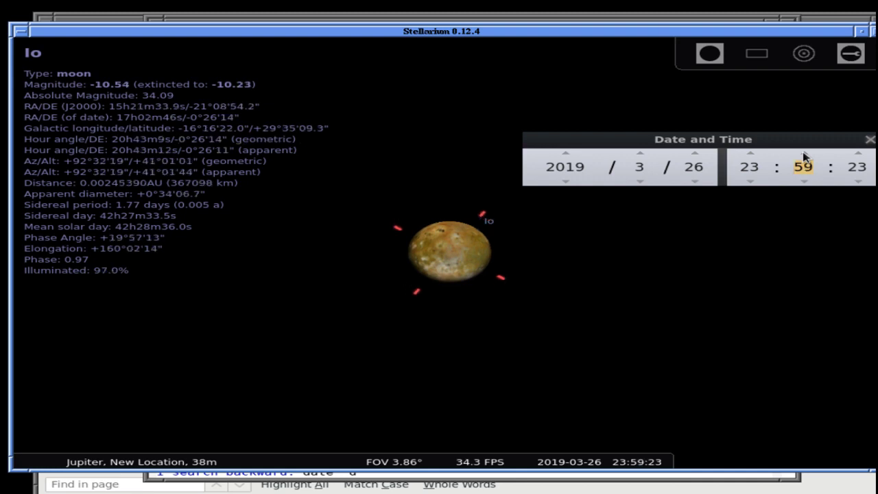
{"action": "scroll", "coordinate": [804, 156], "scroll_direction": "up", "scroll_amount": 3}
{"action": "scroll", "coordinate": [804, 156], "scroll_direction": "up", "scroll_amount": 11}
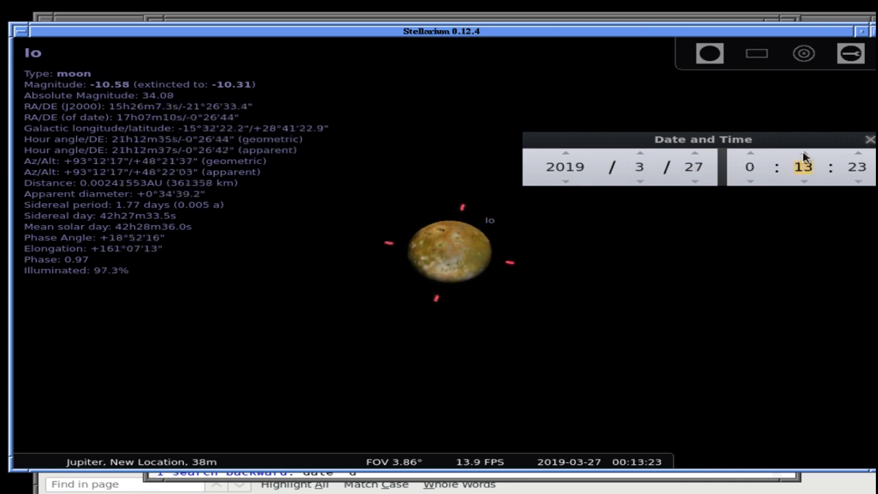
{"action": "scroll", "coordinate": [804, 157], "scroll_direction": "up", "scroll_amount": 9}
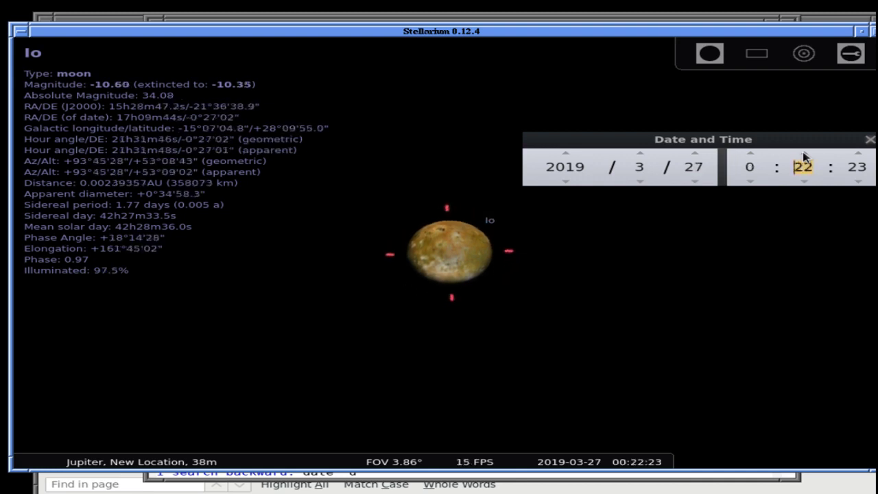
{"action": "scroll", "coordinate": [804, 156], "scroll_direction": "up", "scroll_amount": 11}
{"action": "scroll", "coordinate": [804, 156], "scroll_direction": "up", "scroll_amount": 10}
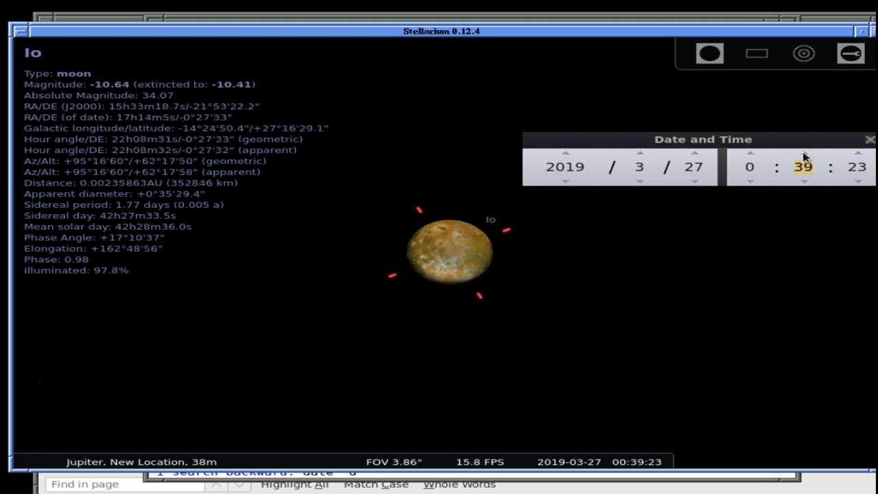
{"action": "scroll", "coordinate": [804, 157], "scroll_direction": "up", "scroll_amount": 16}
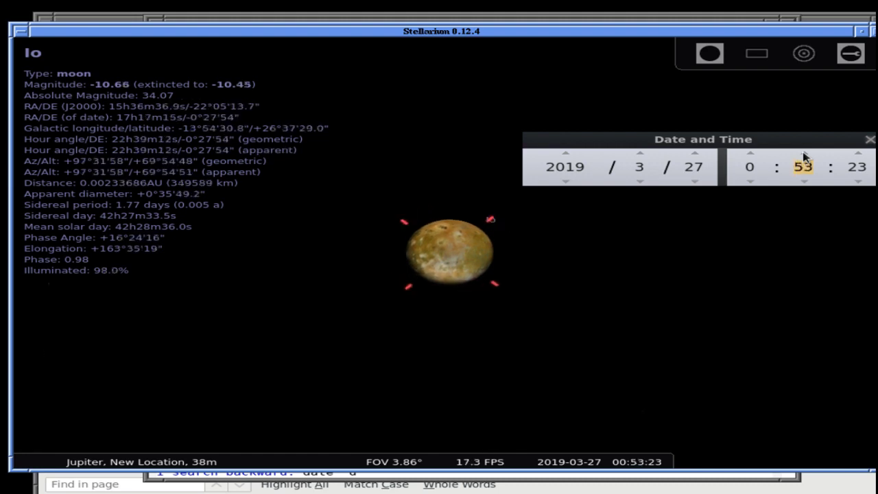
{"action": "scroll", "coordinate": [804, 156], "scroll_direction": "up", "scroll_amount": 4}
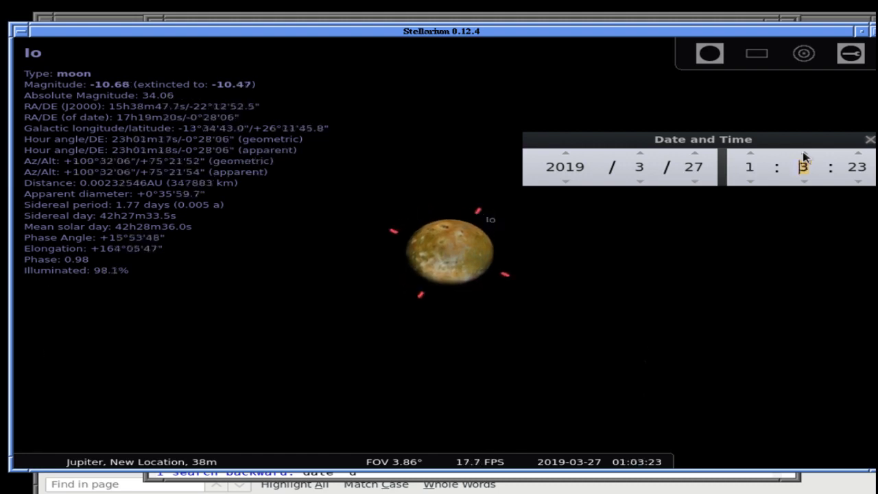
{"action": "scroll", "coordinate": [804, 156], "scroll_direction": "up", "scroll_amount": 10}
{"action": "scroll", "coordinate": [804, 156], "scroll_direction": "up", "scroll_amount": 16}
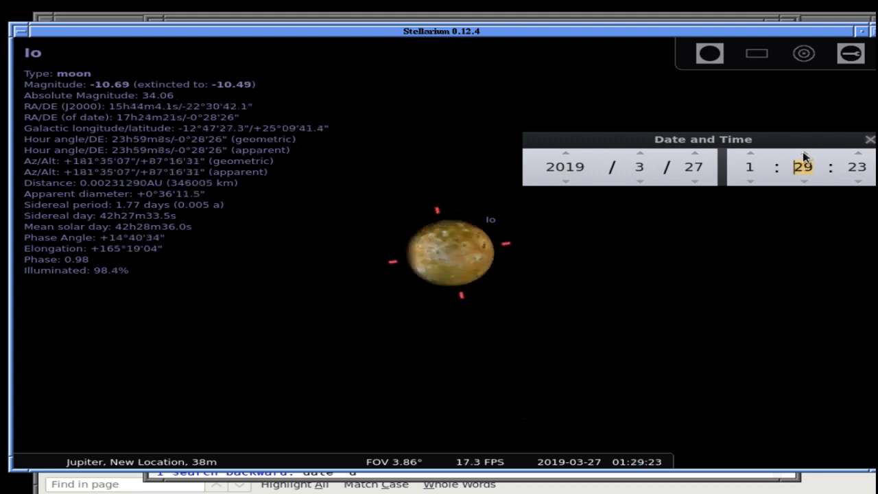
{"action": "scroll", "coordinate": [804, 156], "scroll_direction": "up", "scroll_amount": 9}
{"action": "scroll", "coordinate": [804, 157], "scroll_direction": "up", "scroll_amount": 9}
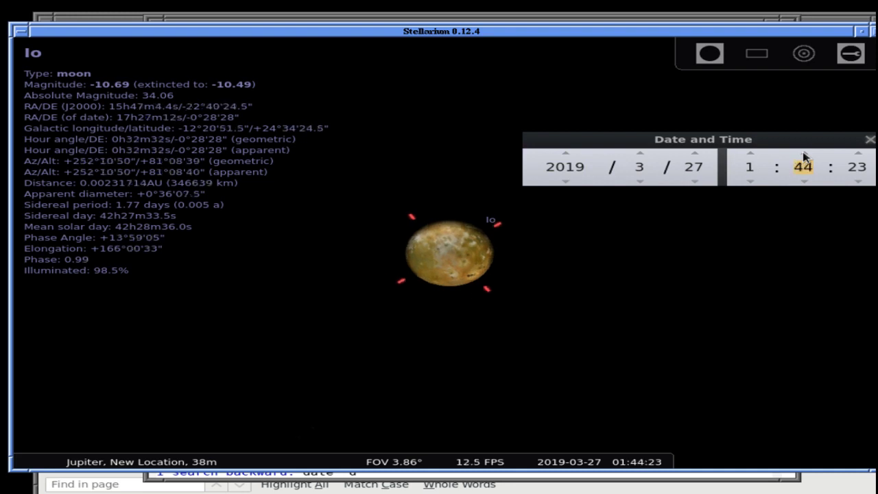
{"action": "scroll", "coordinate": [804, 156], "scroll_direction": "up", "scroll_amount": 9}
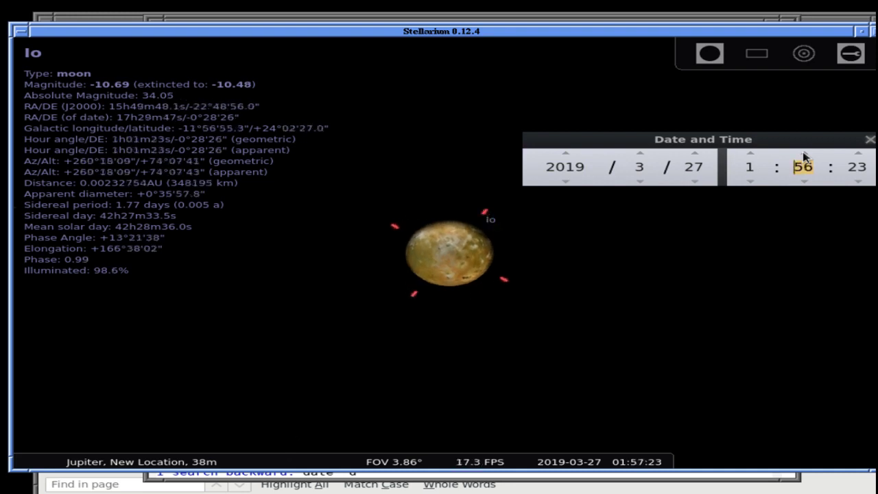
{"action": "scroll", "coordinate": [804, 157], "scroll_direction": "up", "scroll_amount": 16}
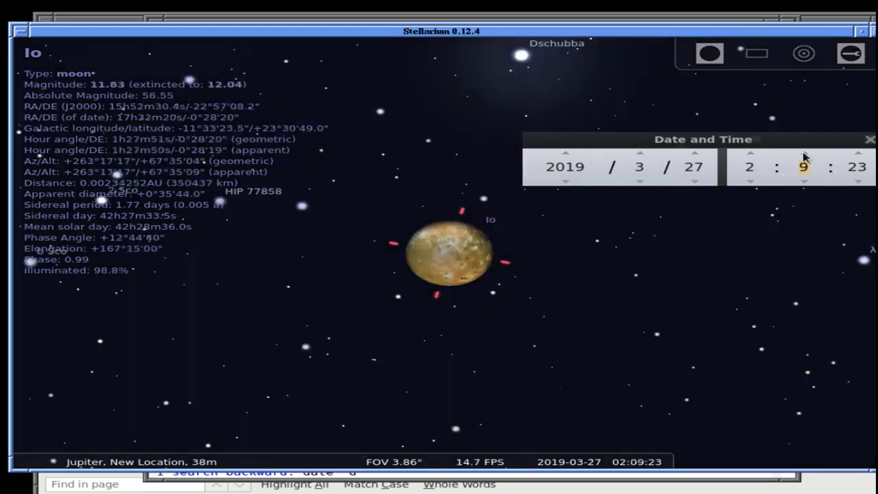
- Advance the simulation time minute by minute to 2:55 on 2019-03-27 while watching Io
{"action": "scroll", "coordinate": [806, 156], "scroll_direction": "up", "scroll_amount": 3}
{"action": "scroll", "coordinate": [805, 157], "scroll_direction": "up", "scroll_amount": 11}
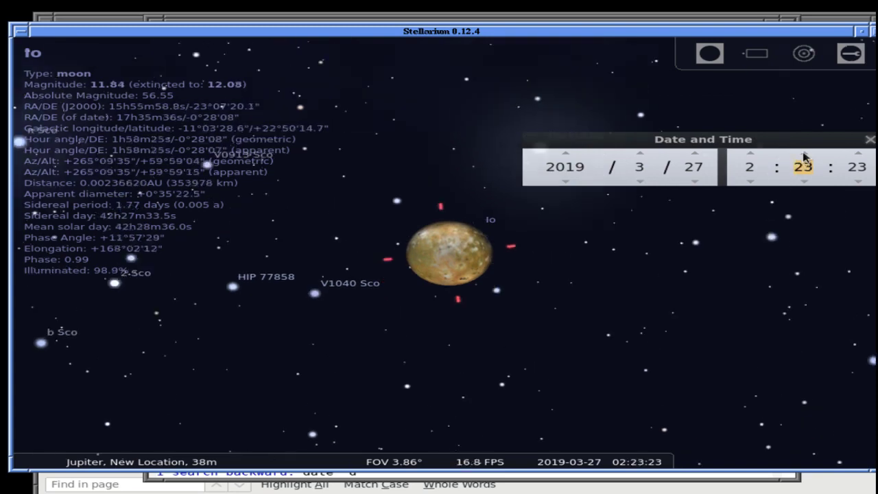
{"action": "scroll", "coordinate": [805, 156], "scroll_direction": "up", "scroll_amount": 6}
{"action": "scroll", "coordinate": [805, 156], "scroll_direction": "up", "scroll_amount": 4}
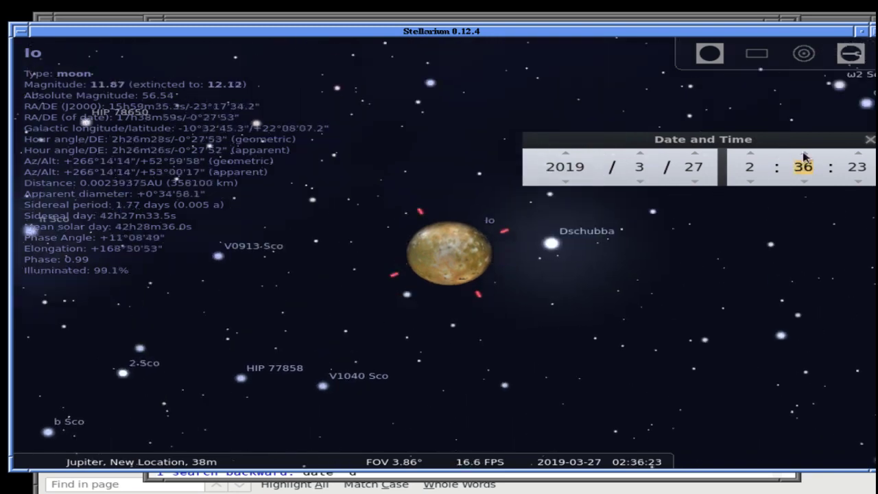
{"action": "scroll", "coordinate": [805, 156], "scroll_direction": "up", "scroll_amount": 10}
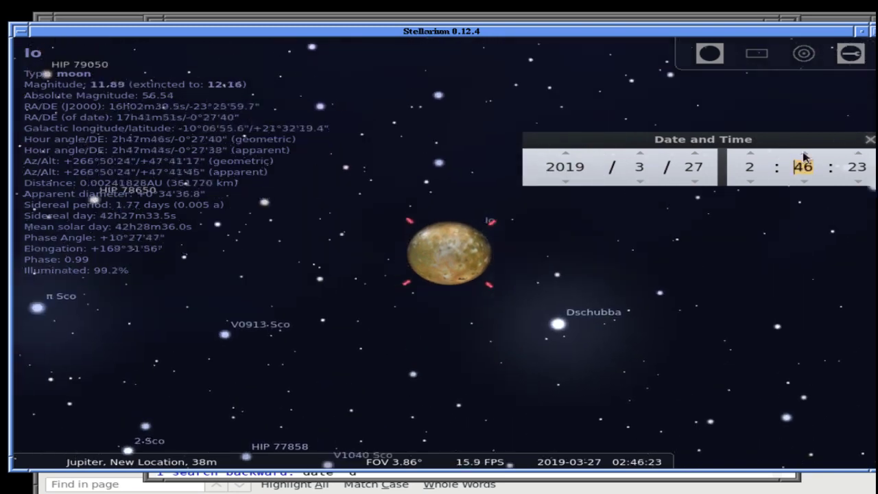
{"action": "scroll", "coordinate": [805, 159], "scroll_direction": "up", "scroll_amount": 9}
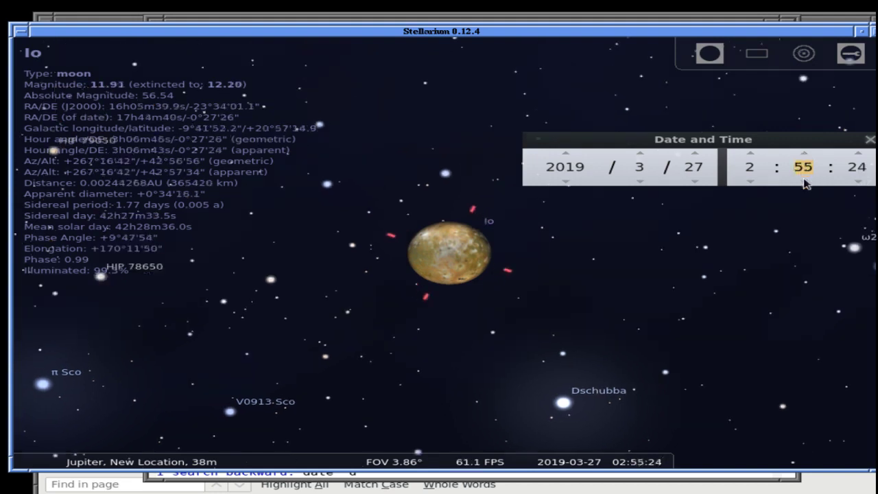
- Step the simulation time back minute by minute to 2:01 to find when Io darkens the sky
{"action": "scroll", "coordinate": [807, 180], "scroll_direction": "down", "scroll_amount": 6}
{"action": "scroll", "coordinate": [805, 183], "scroll_direction": "down", "scroll_amount": 3}
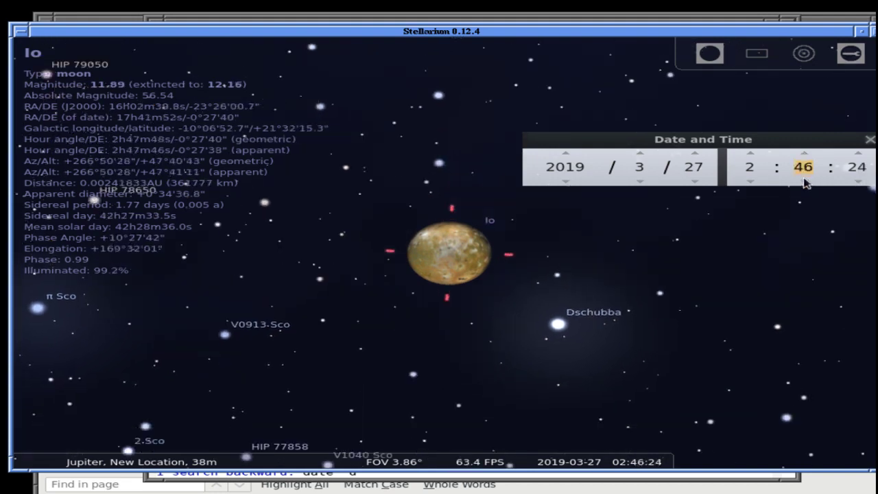
{"action": "scroll", "coordinate": [806, 183], "scroll_direction": "down", "scroll_amount": 10}
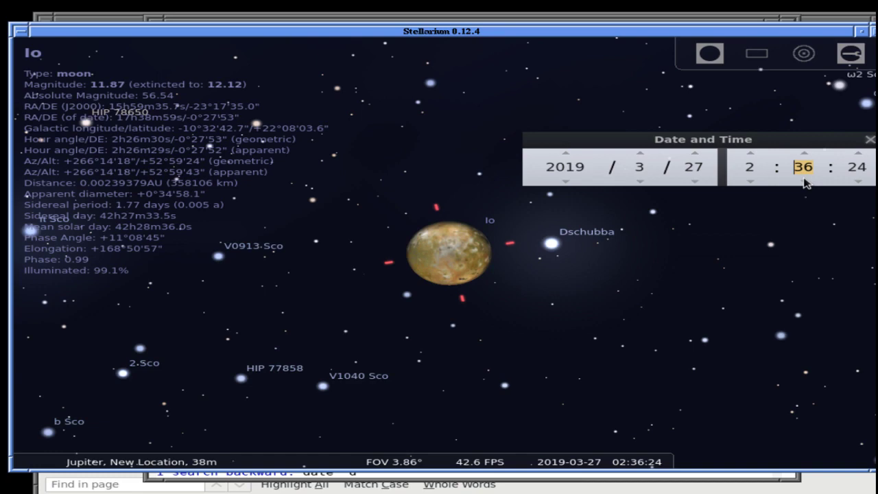
{"action": "scroll", "coordinate": [806, 182], "scroll_direction": "down", "scroll_amount": 10}
{"action": "scroll", "coordinate": [805, 183], "scroll_direction": "down", "scroll_amount": 7}
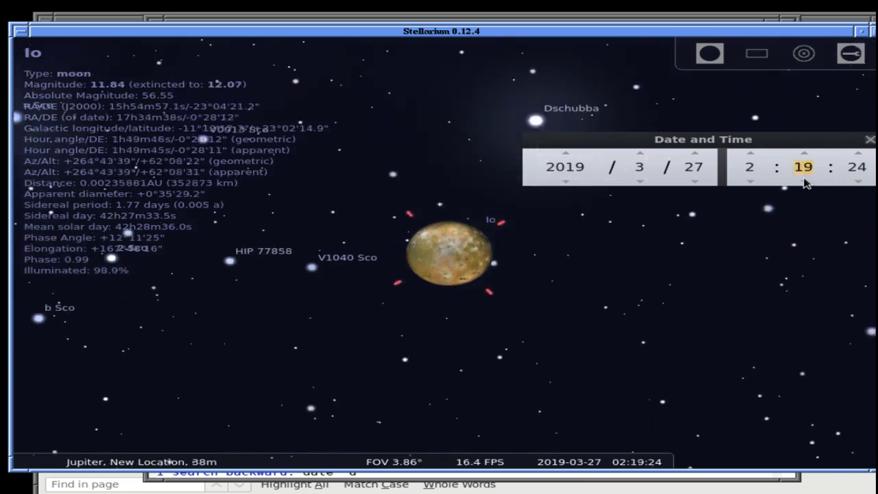
{"action": "scroll", "coordinate": [806, 182], "scroll_direction": "down", "scroll_amount": 3}
{"action": "scroll", "coordinate": [805, 182], "scroll_direction": "down", "scroll_amount": 9}
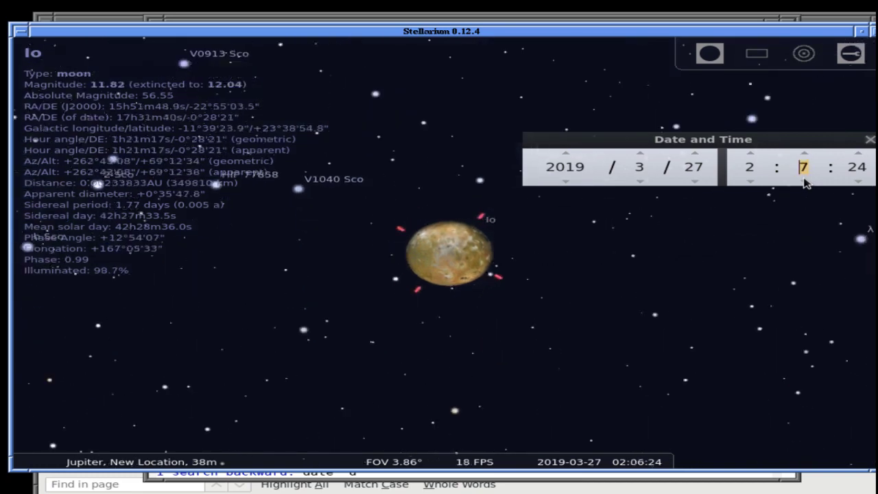
{"action": "scroll", "coordinate": [805, 182], "scroll_direction": "down", "scroll_amount": 6}
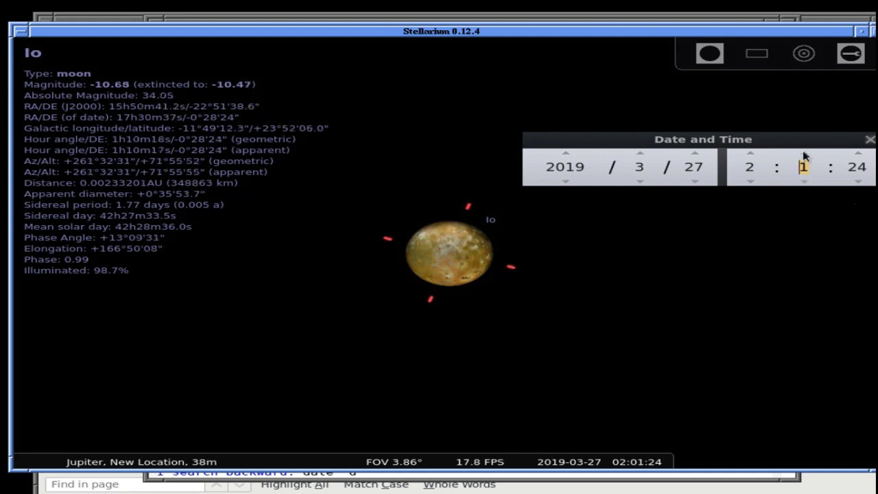
- Shift the date and time settings slightly, step the minute forward to 5, and return it to 4 to bracket Io's brightness change
{"action": "left_click_drag", "start_coordinate": [788, 134], "coordinate": [760, 128]}
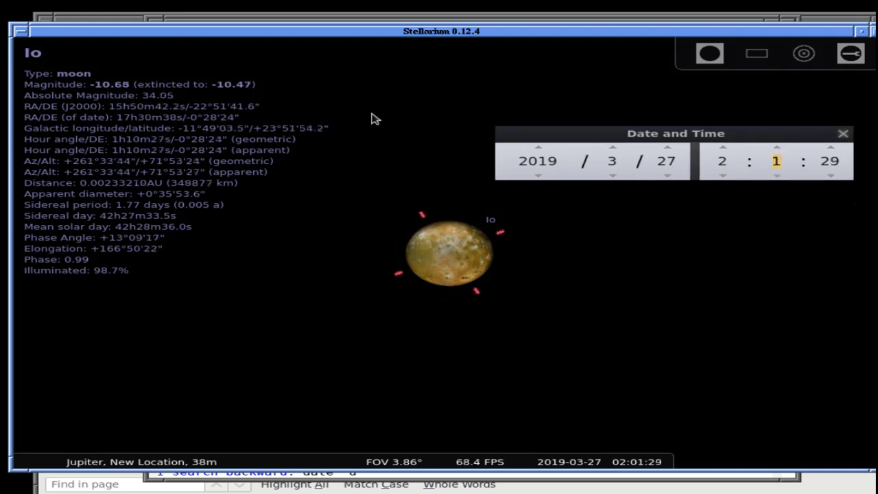
{"action": "left_click", "coordinate": [776, 150]}
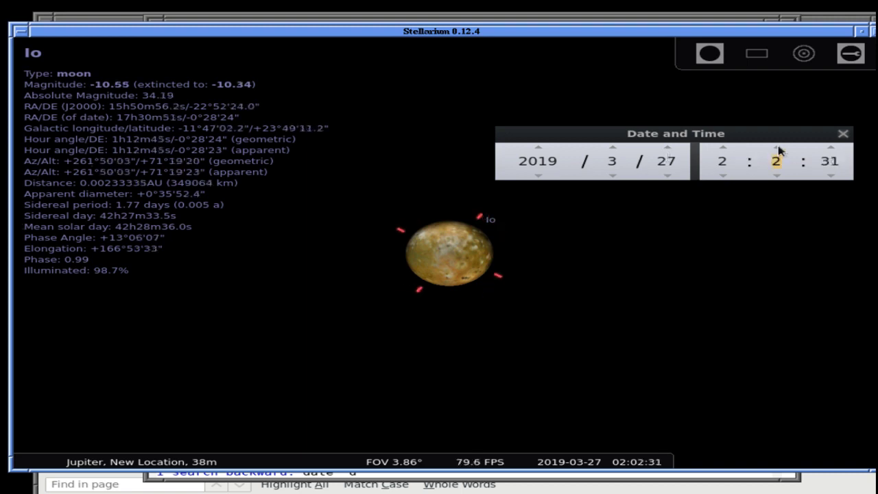
{"action": "left_click", "coordinate": [777, 148]}
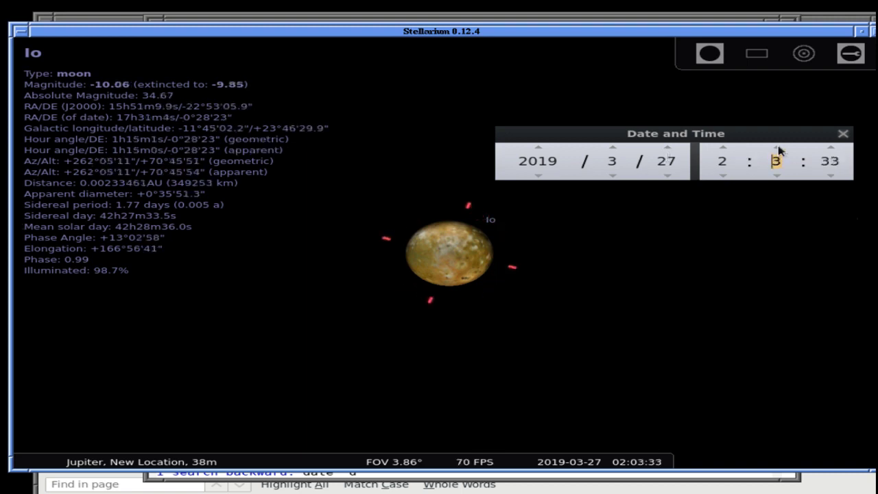
{"action": "left_click", "coordinate": [777, 150]}
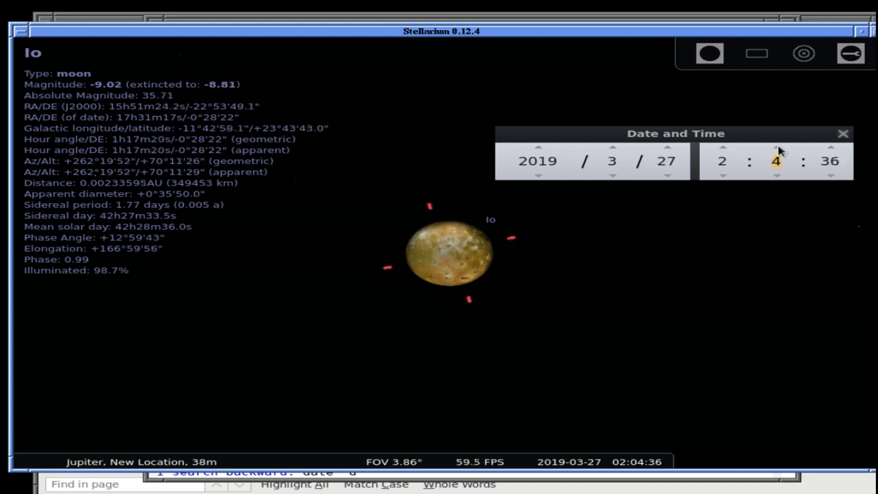
{"action": "left_click", "coordinate": [777, 150]}
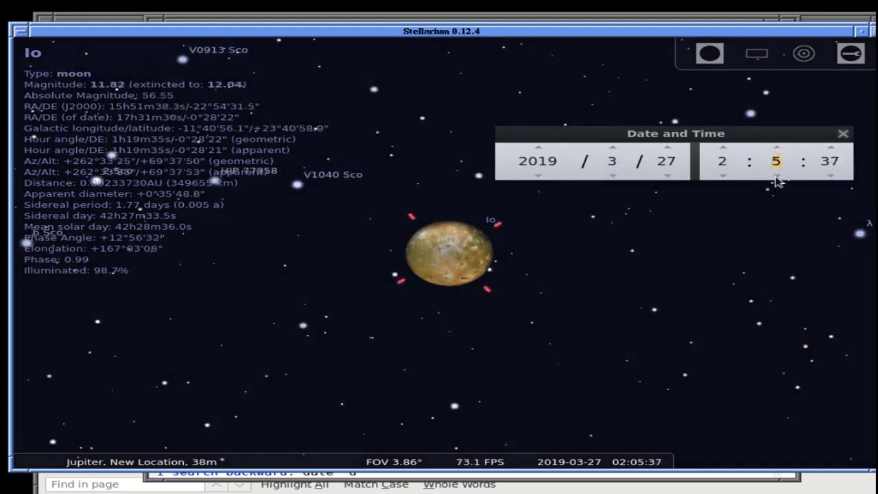
{"action": "left_click", "coordinate": [777, 177]}
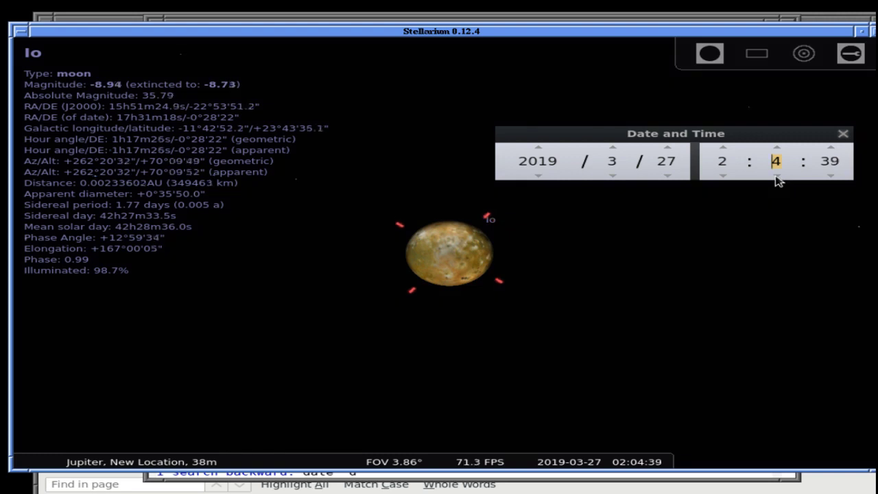
- Pause the simulation time and set the minute back to 3
{"action": "mouse_move", "coordinate": [600, 454]}
{"action": "left_click", "coordinate": [573, 455]}
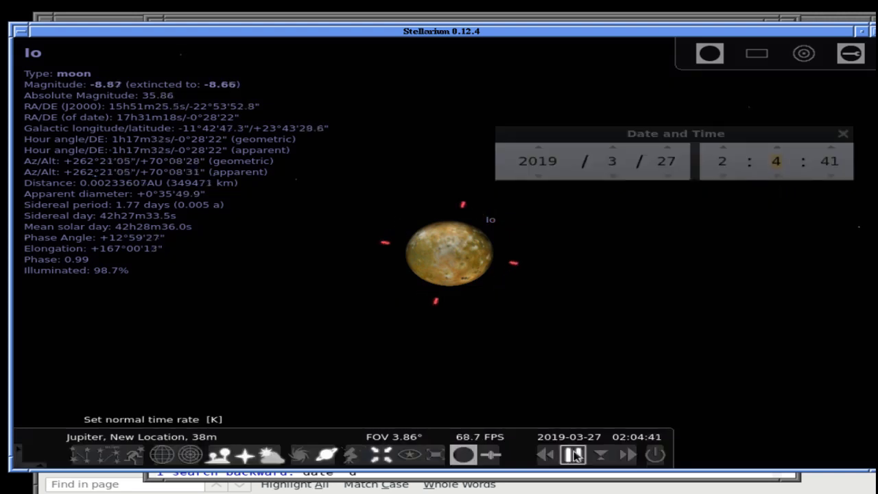
{"action": "left_click", "coordinate": [739, 135]}
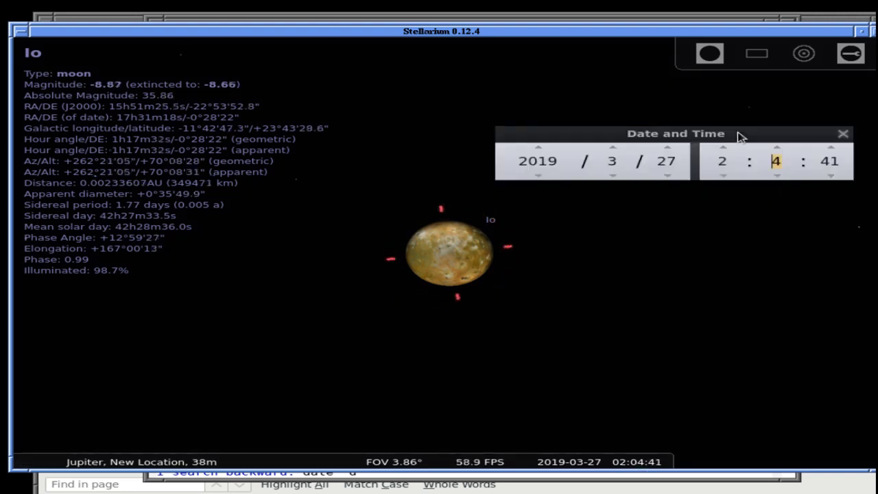
{"action": "left_click", "coordinate": [775, 176]}
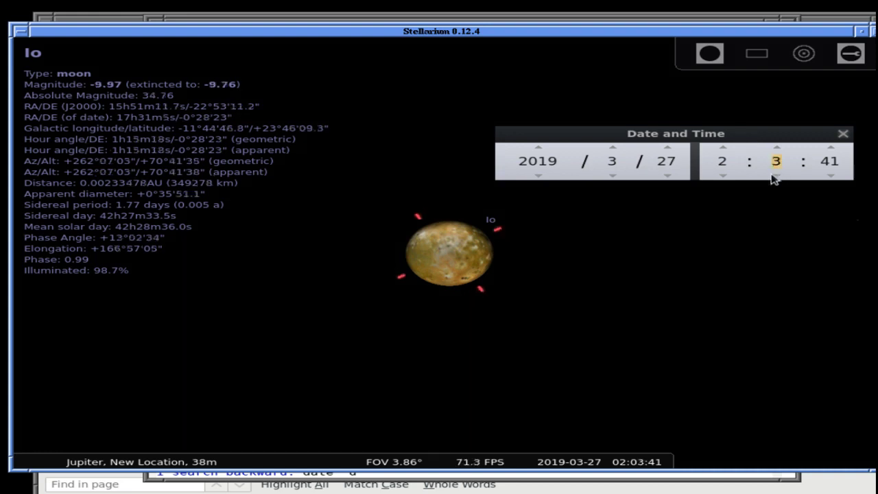
- Advance the paused simulation time by seconds through 2:04 to 2:05:48 while watching Io's magnitude
{"action": "left_click", "coordinate": [831, 150]}
{"action": "left_click", "coordinate": [831, 150]}
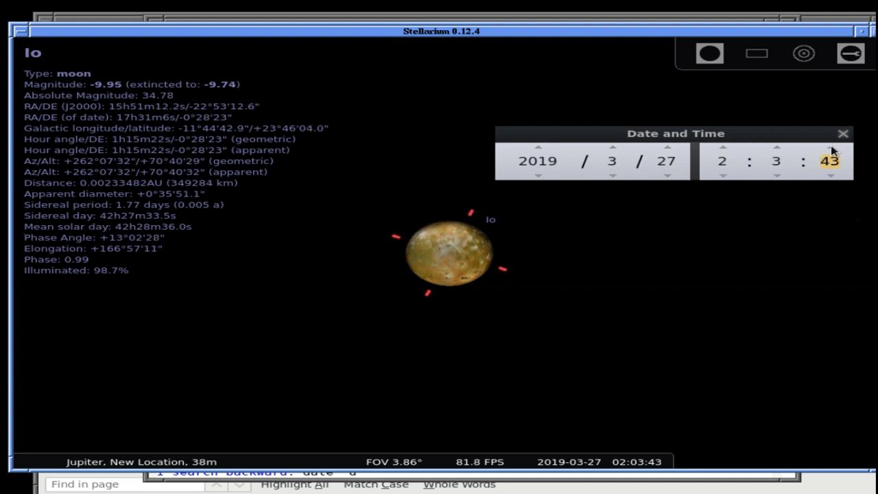
{"action": "key", "text": "Up"}
{"action": "key", "text": "Up"}
{"action": "key", "text": "Up"}
{"action": "key", "text": "Up"}
{"action": "key", "text": "Up"}
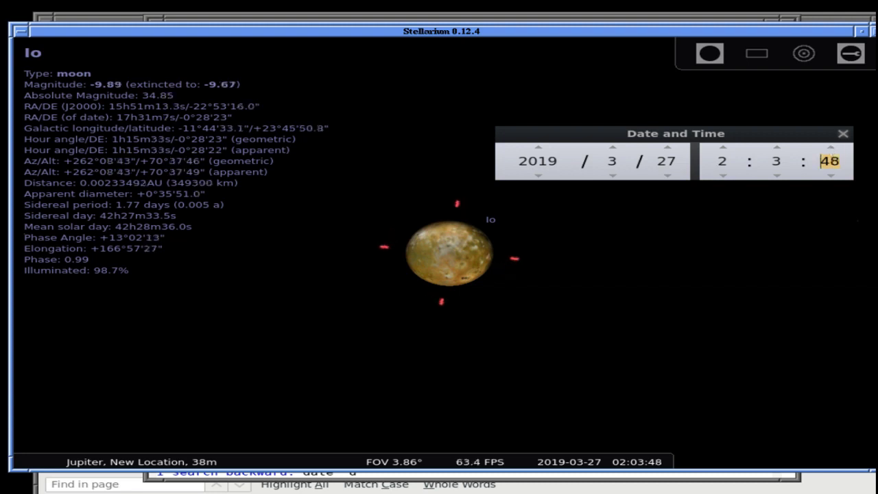
{"action": "left_click", "coordinate": [831, 150]}
{"action": "left_click", "coordinate": [831, 150]}
{"action": "left_click", "coordinate": [832, 150]}
{"action": "left_click", "coordinate": [831, 149]}
{"action": "left_click", "coordinate": [831, 149]}
{"action": "left_click", "coordinate": [831, 149]}
{"action": "left_click", "coordinate": [831, 150]}
{"action": "left_click", "coordinate": [831, 150]}
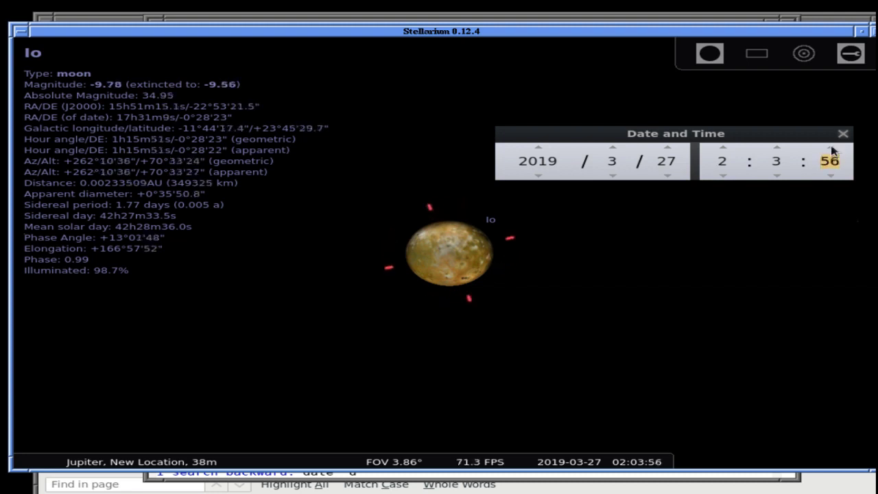
{"action": "left_click", "coordinate": [832, 149]}
{"action": "left_click", "coordinate": [832, 149]}
{"action": "left_click", "coordinate": [831, 150]}
{"action": "left_click", "coordinate": [831, 150]}
{"action": "left_click", "coordinate": [832, 150]}
{"action": "left_click", "coordinate": [831, 150]}
{"action": "left_click", "coordinate": [831, 149]}
{"action": "left_click", "coordinate": [832, 150]}
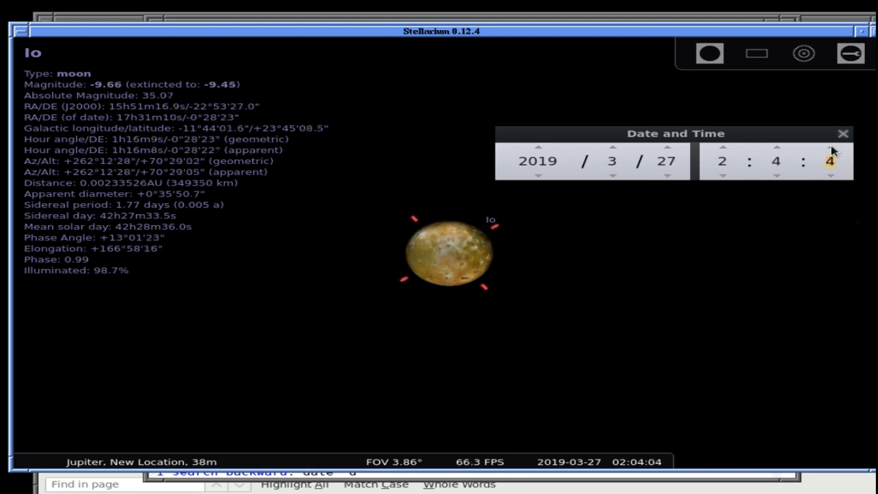
{"action": "scroll", "coordinate": [833, 151], "scroll_direction": "up", "scroll_amount": 16}
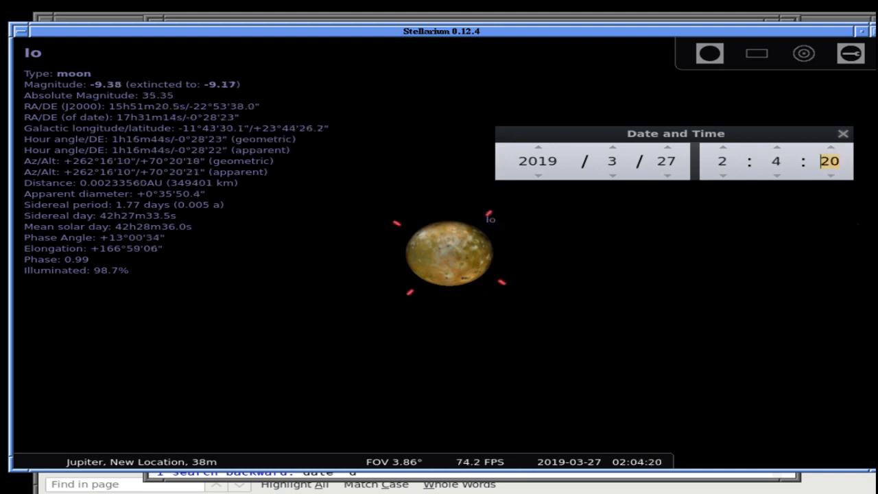
{"action": "scroll", "coordinate": [832, 151], "scroll_direction": "up", "scroll_amount": 20}
{"action": "scroll", "coordinate": [832, 151], "scroll_direction": "up", "scroll_amount": 11}
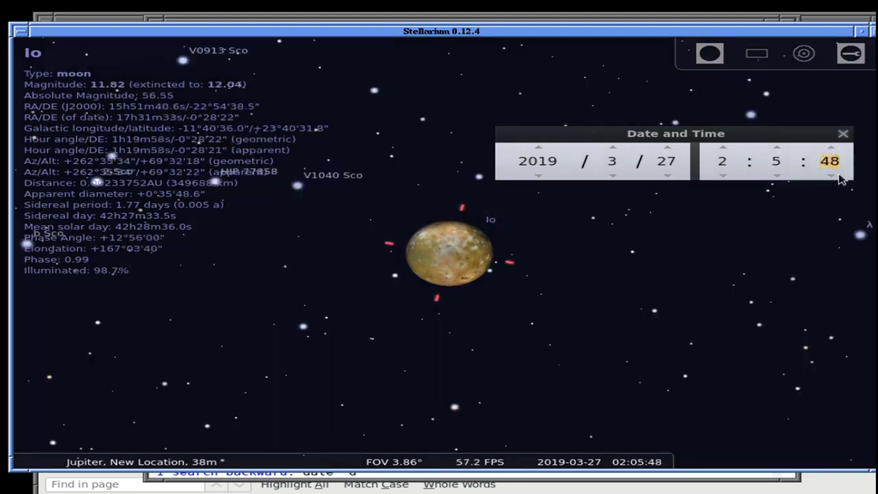
- Step the simulation time back second by second to 2:05:29 while watching Io's magnitude
{"action": "left_click", "coordinate": [831, 175]}
{"action": "left_click", "coordinate": [830, 175]}
{"action": "left_click", "coordinate": [831, 176]}
{"action": "left_click", "coordinate": [830, 175]}
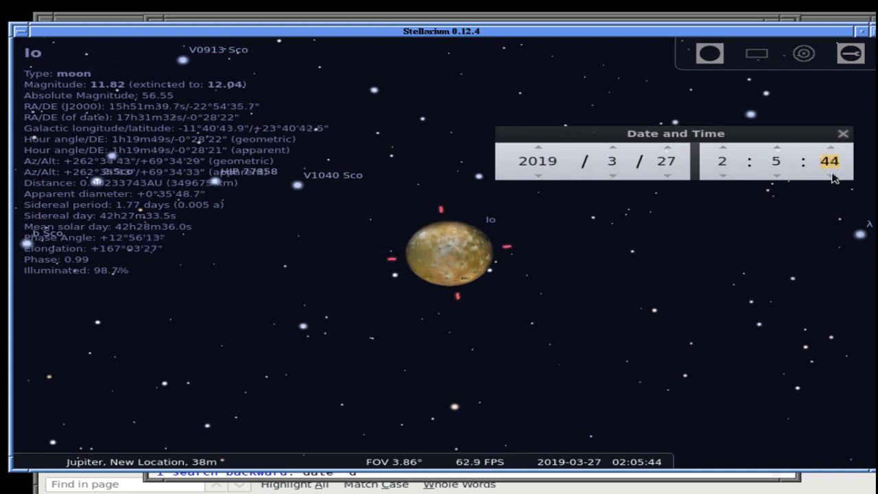
{"action": "left_click", "coordinate": [830, 175]}
{"action": "left_click", "coordinate": [831, 175]}
{"action": "left_click", "coordinate": [831, 176]}
{"action": "left_click", "coordinate": [831, 176]}
{"action": "left_click", "coordinate": [831, 176]}
{"action": "left_click", "coordinate": [831, 176]}
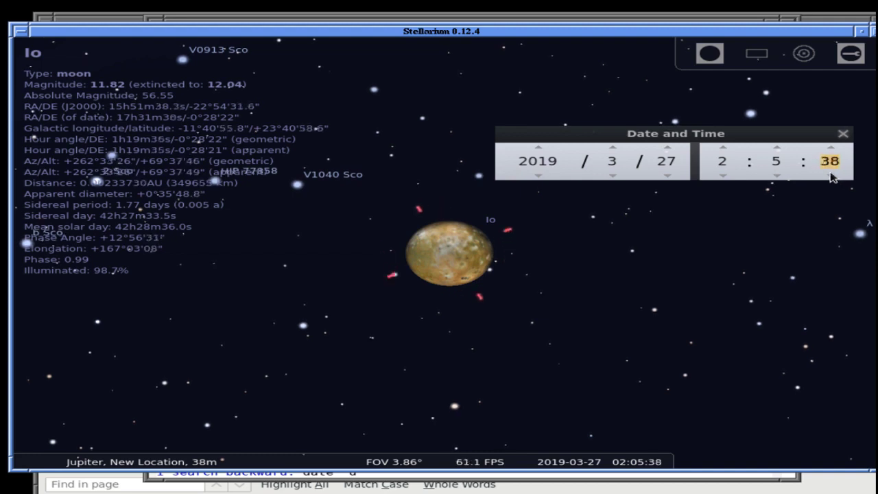
{"action": "left_click", "coordinate": [831, 176]}
{"action": "left_click", "coordinate": [830, 175]}
{"action": "left_click", "coordinate": [831, 176]}
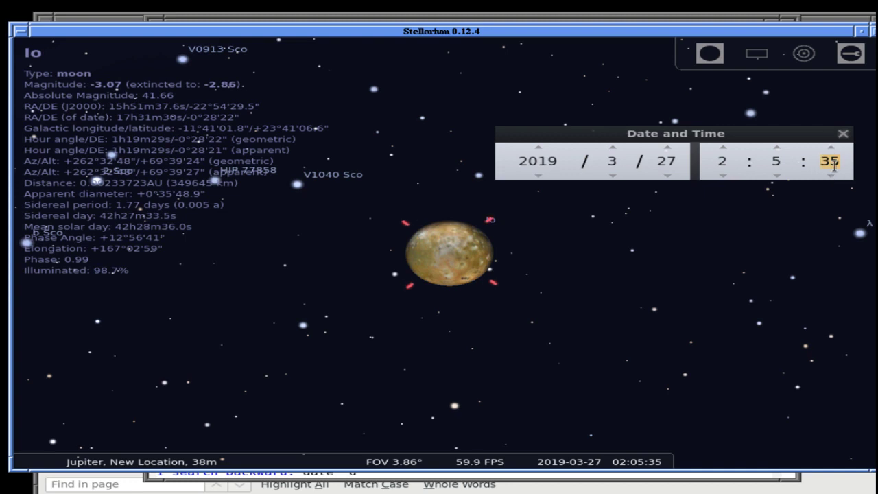
{"action": "left_click", "coordinate": [831, 175]}
{"action": "left_click", "coordinate": [830, 176]}
{"action": "left_click", "coordinate": [830, 175]}
{"action": "left_click", "coordinate": [831, 176]}
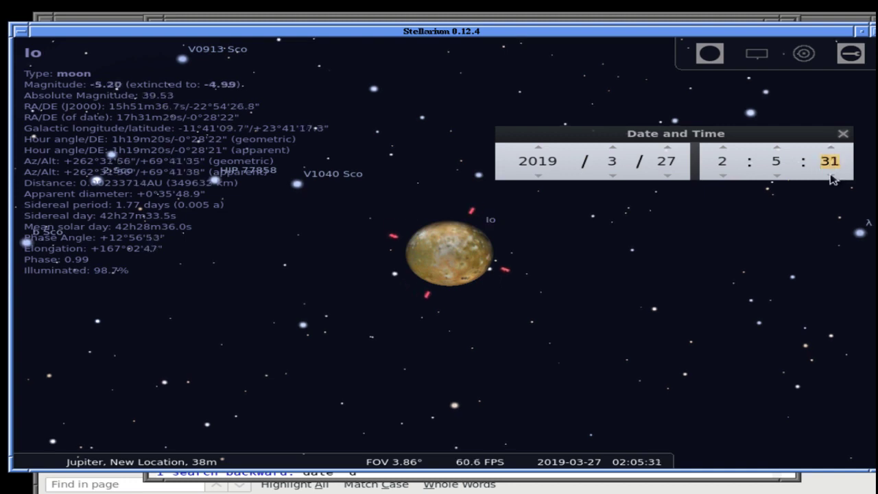
{"action": "left_click", "coordinate": [830, 176]}
{"action": "left_click", "coordinate": [831, 175]}
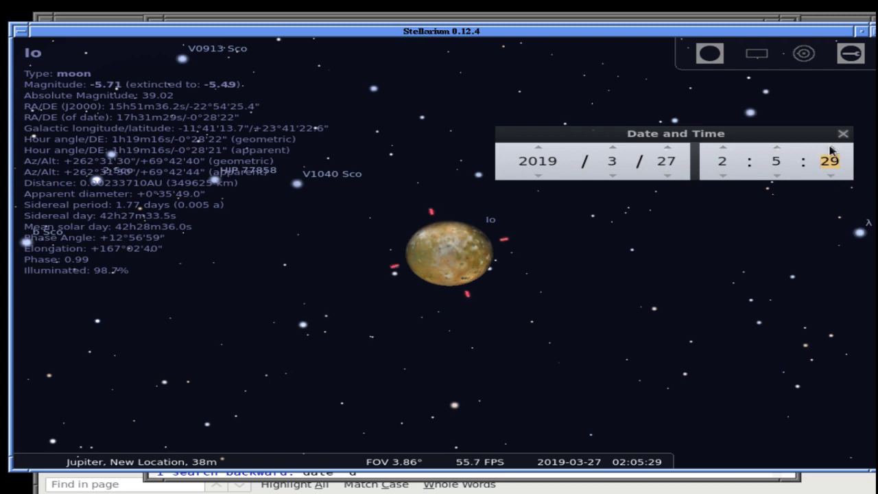
- Nudge the seconds forward to 31 and back to 27 to compare Io's magnitude
{"action": "left_click", "coordinate": [831, 148]}
{"action": "left_click", "coordinate": [831, 148]}
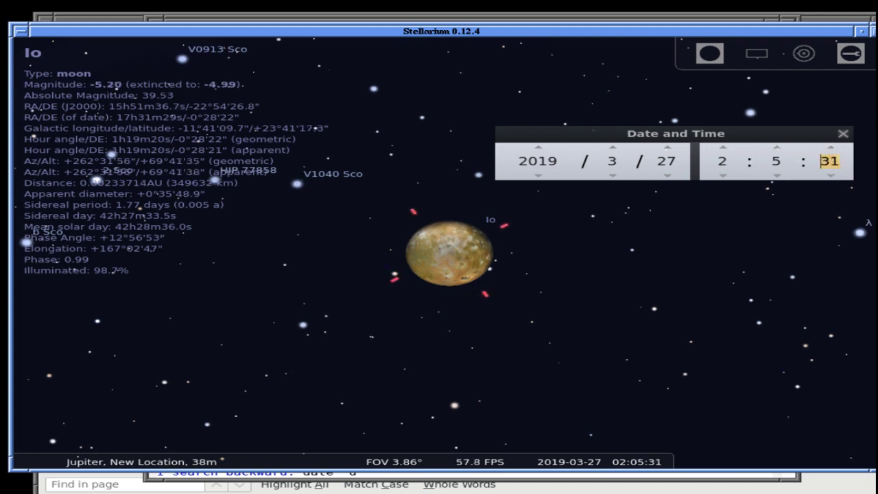
{"action": "left_click", "coordinate": [831, 175]}
{"action": "left_click", "coordinate": [830, 175]}
{"action": "left_click", "coordinate": [831, 176]}
{"action": "left_click", "coordinate": [830, 175]}
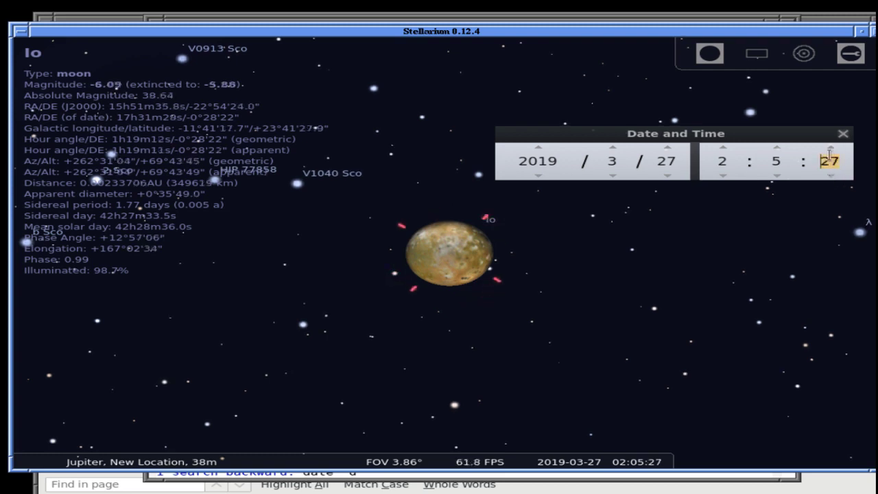
- Advance the simulation time second by second to 2:05:37, where Io's magnitude changes
{"action": "left_click", "coordinate": [831, 148]}
{"action": "left_click", "coordinate": [831, 148]}
{"action": "left_click", "coordinate": [831, 149]}
{"action": "left_click", "coordinate": [831, 149]}
{"action": "left_click", "coordinate": [831, 149]}
{"action": "left_click", "coordinate": [831, 148]}
{"action": "left_click", "coordinate": [832, 148]}
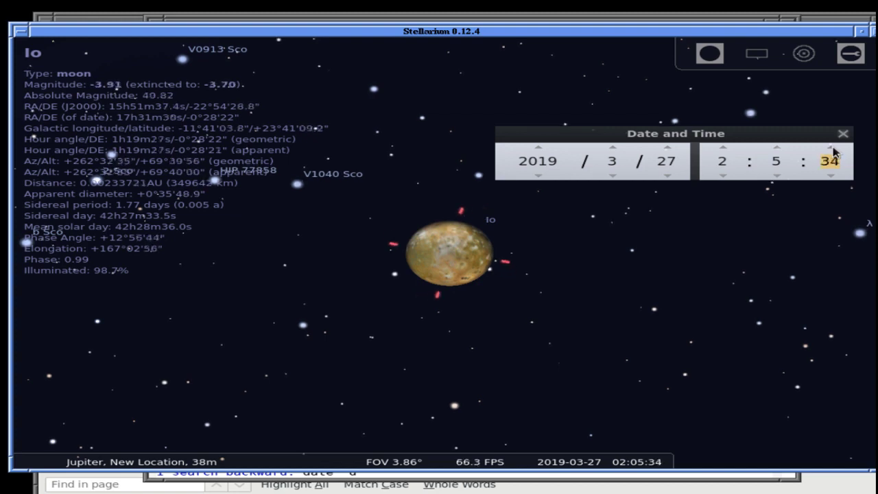
{"action": "left_click", "coordinate": [832, 148]}
{"action": "left_click", "coordinate": [831, 148]}
{"action": "left_click", "coordinate": [832, 148]}
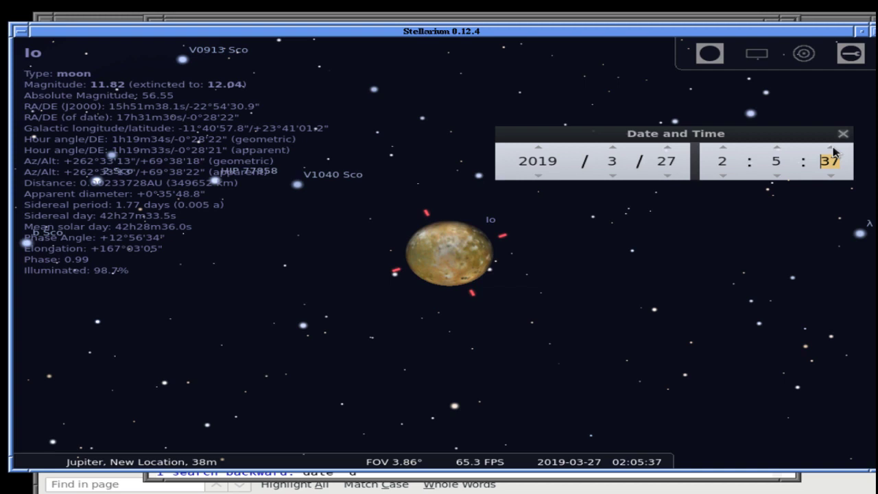
{"action": "left_click", "coordinate": [522, 20]}
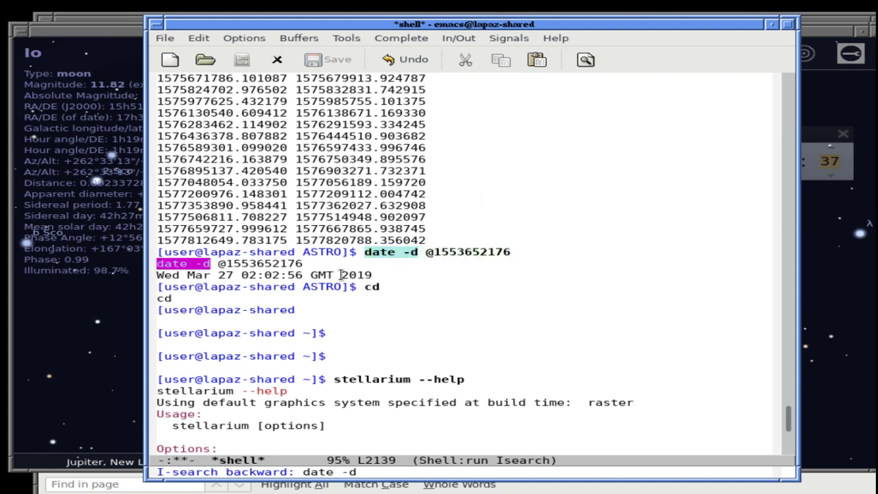
{"action": "left_click", "coordinate": [801, 240]}
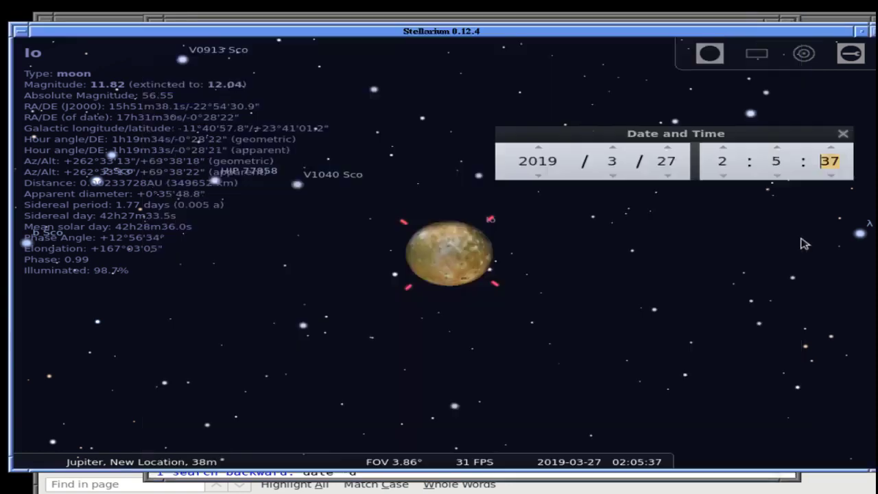
- Step the simulation time back to 2:02:37, and advance the seconds to 2:02:56 to check Io's magnitude at the computed event time
{"action": "left_click", "coordinate": [776, 177]}
{"action": "left_click", "coordinate": [776, 177]}
{"action": "left_click", "coordinate": [775, 177]}
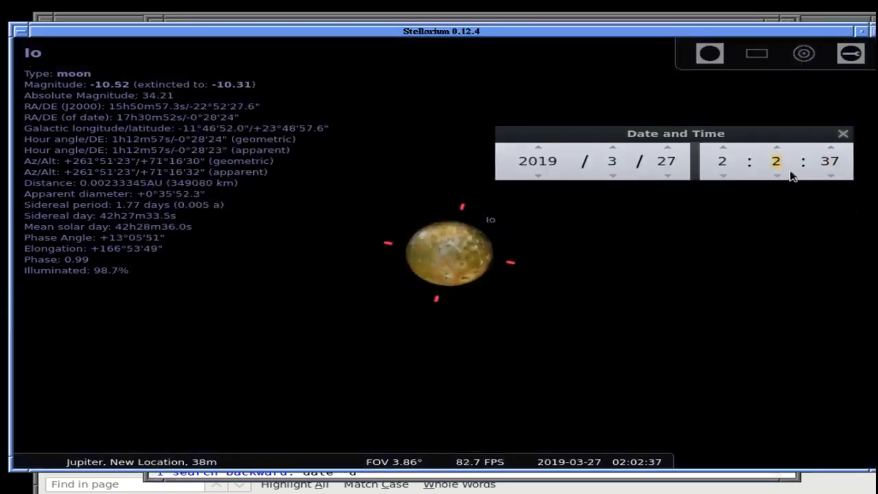
{"action": "left_click", "coordinate": [830, 148]}
{"action": "left_click", "coordinate": [830, 148]}
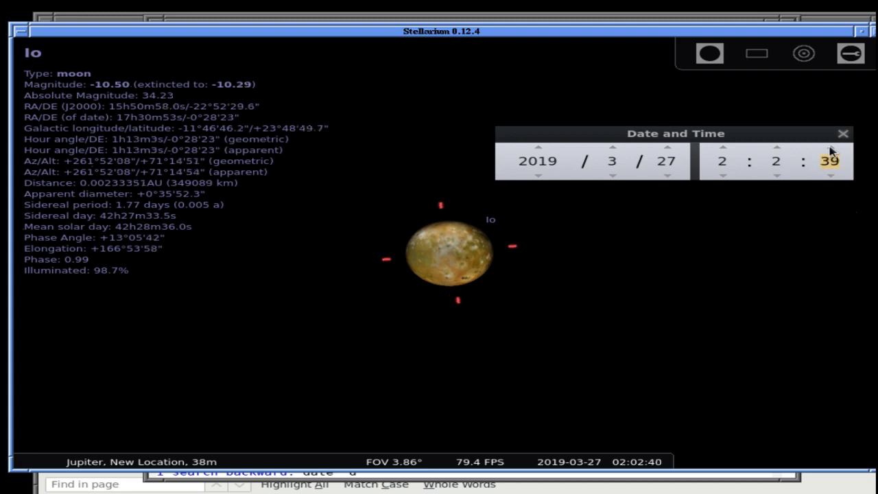
{"action": "left_click", "coordinate": [830, 147]}
{"action": "left_click", "coordinate": [830, 147]}
{"action": "left_click", "coordinate": [830, 147]}
{"action": "left_click", "coordinate": [830, 147]}
{"action": "left_click", "coordinate": [830, 148]}
{"action": "left_click", "coordinate": [830, 147]}
{"action": "left_click", "coordinate": [830, 148]}
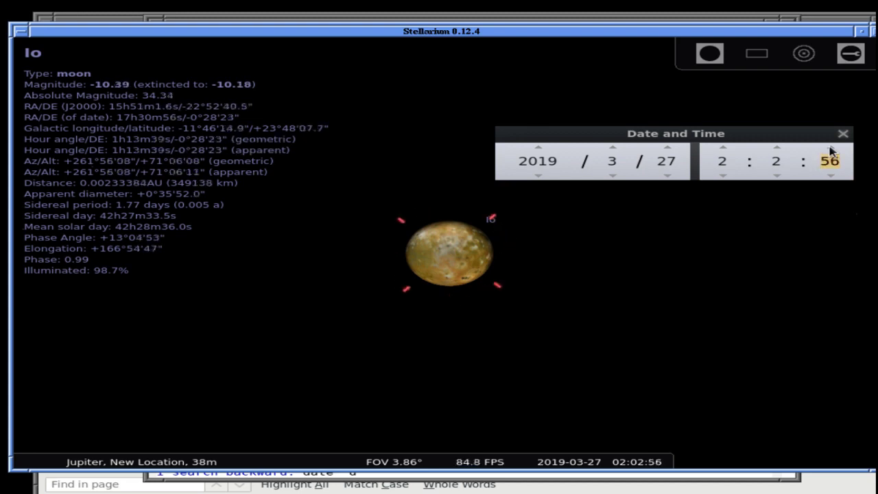
- Advance the simulation time through 2:03:06 and on past 2:08:48 while watching Io's magnitude, and pause the clock at 2:09:05
{"action": "left_click", "coordinate": [830, 148]}
{"action": "left_click", "coordinate": [830, 148]}
{"action": "left_click", "coordinate": [830, 147]}
{"action": "left_click", "coordinate": [830, 148]}
{"action": "left_click", "coordinate": [830, 147]}
{"action": "left_click", "coordinate": [830, 147]}
{"action": "left_click", "coordinate": [830, 148]}
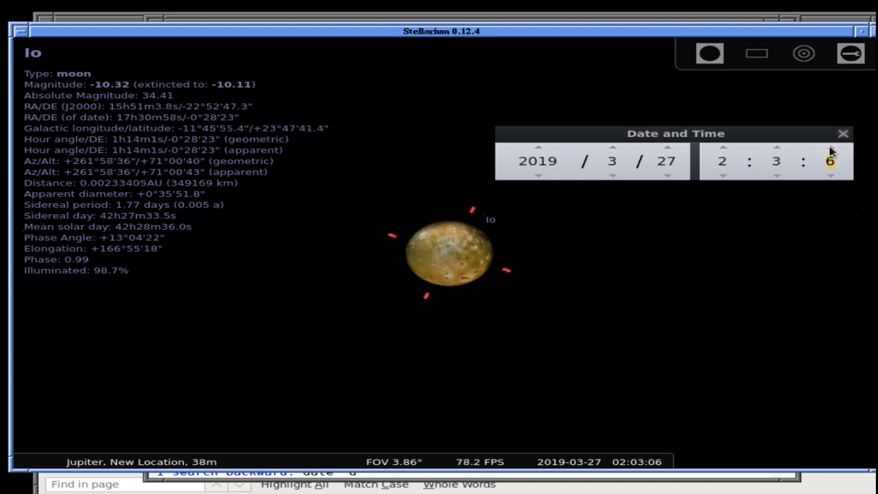
{"action": "left_click", "coordinate": [830, 147]}
{"action": "left_click", "coordinate": [830, 148]}
{"action": "left_click", "coordinate": [830, 148]}
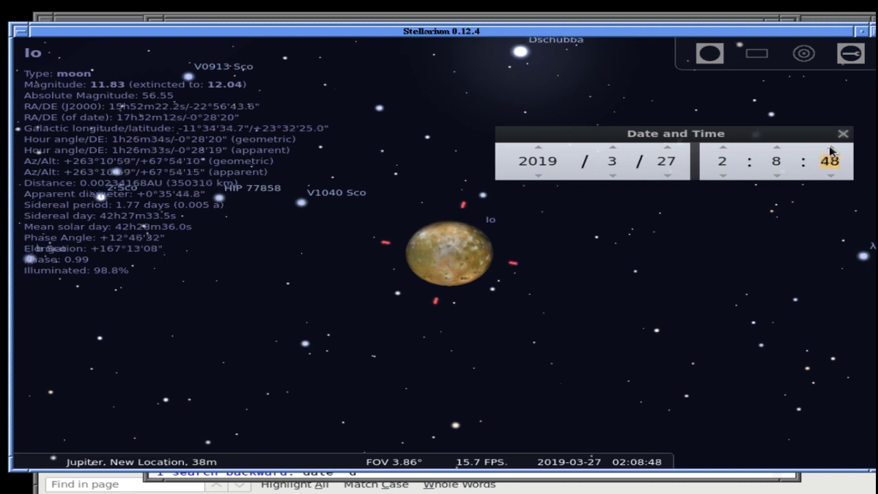
{"action": "key", "text": "7"}
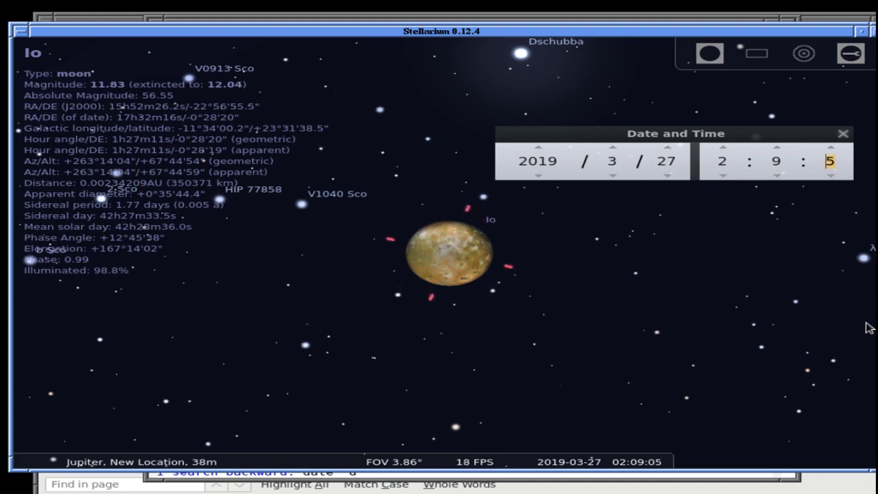
{"action": "left_click", "coordinate": [400, 489]}
{"action": "left_click", "coordinate": [389, 263]}
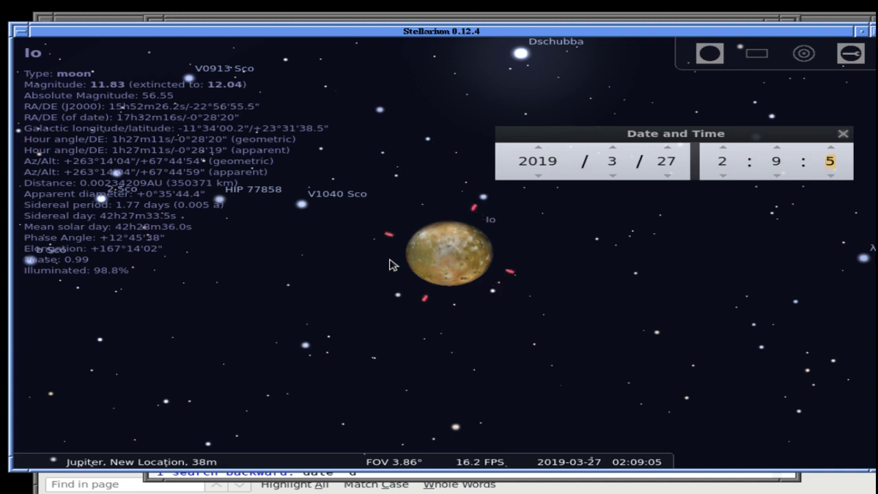
{"action": "left_click", "coordinate": [407, 473]}
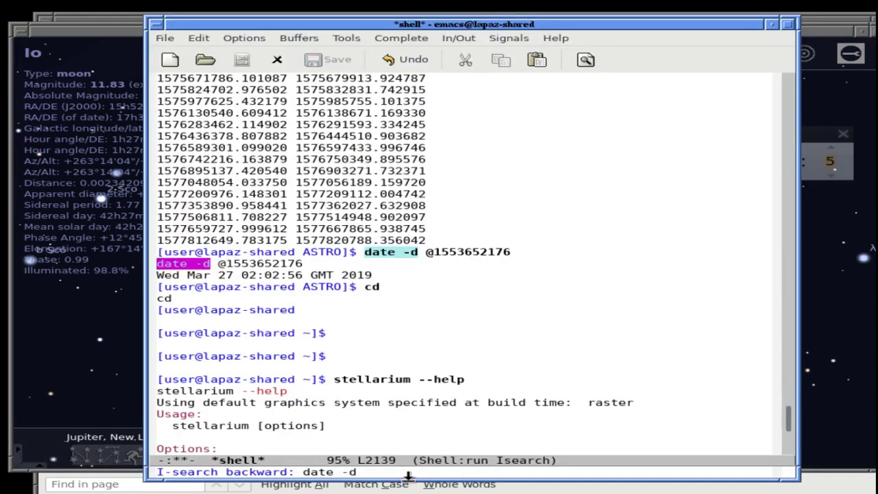